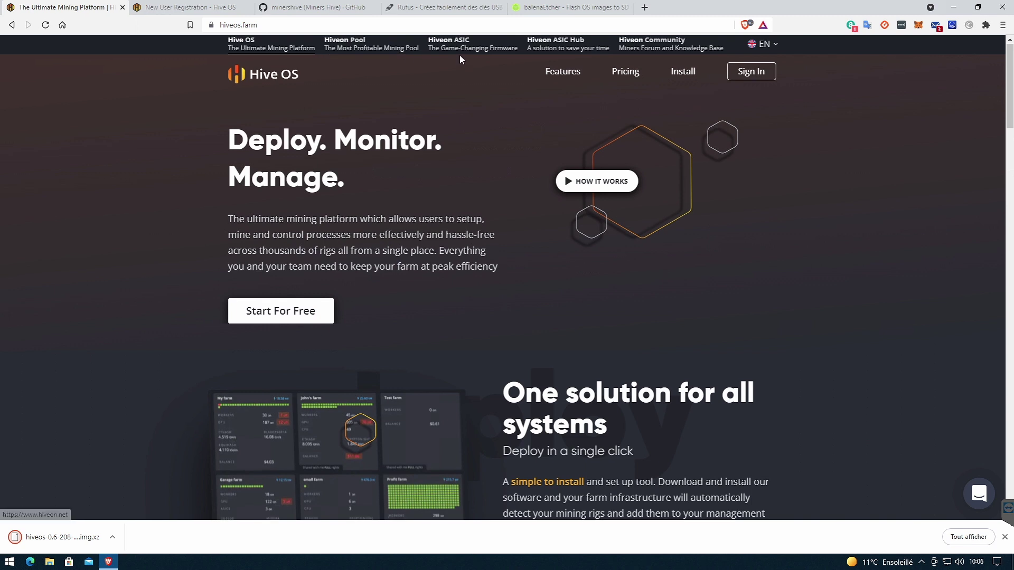
# Step: Browse the hiveos.farm home page, then go to its Install page
pyautogui.scroll(-1, 459, 57)
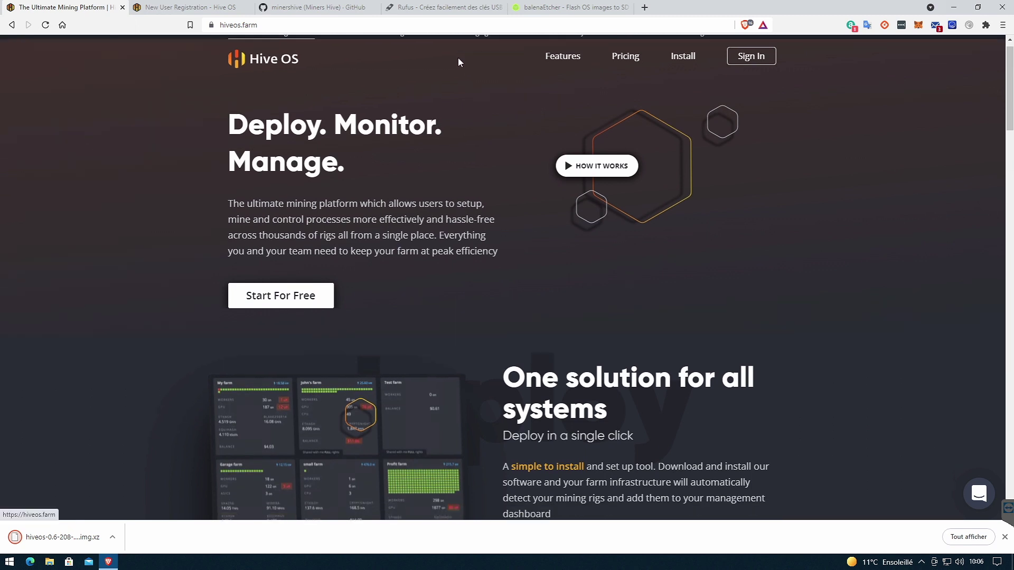
pyautogui.scroll(1, 459, 62)
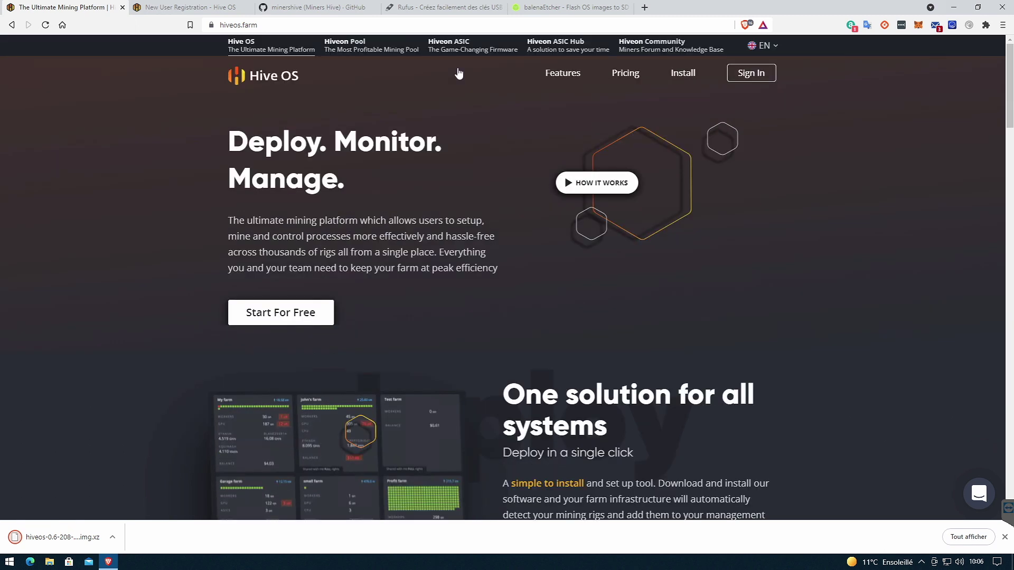
pyautogui.scroll(-2, 458, 66)
pyautogui.scroll(-4, 459, 72)
pyautogui.scroll(-2, 458, 70)
pyautogui.scroll(2, 457, 72)
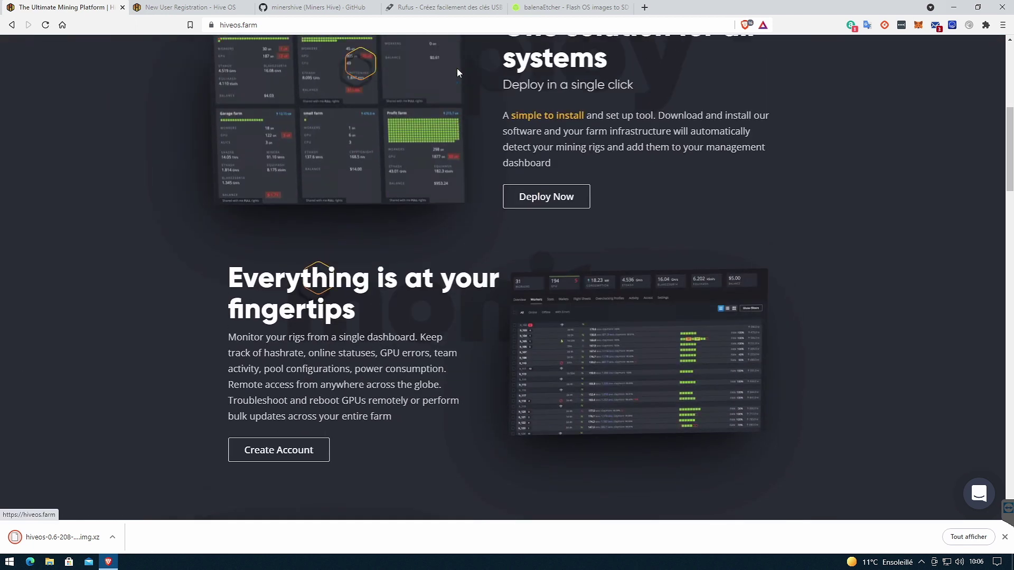
pyautogui.scroll(-1, 294, 83)
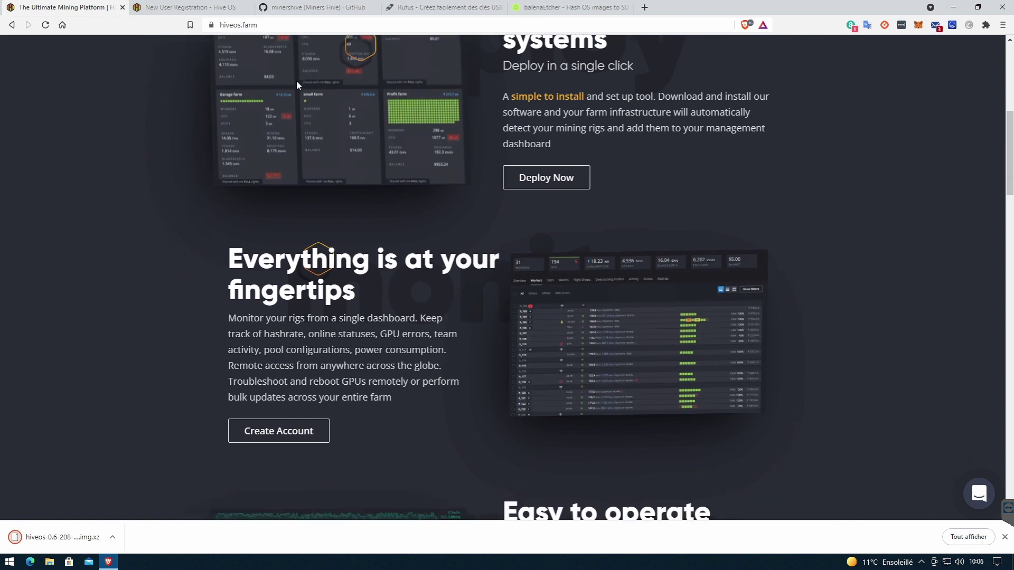
pyautogui.scroll(7, 297, 81)
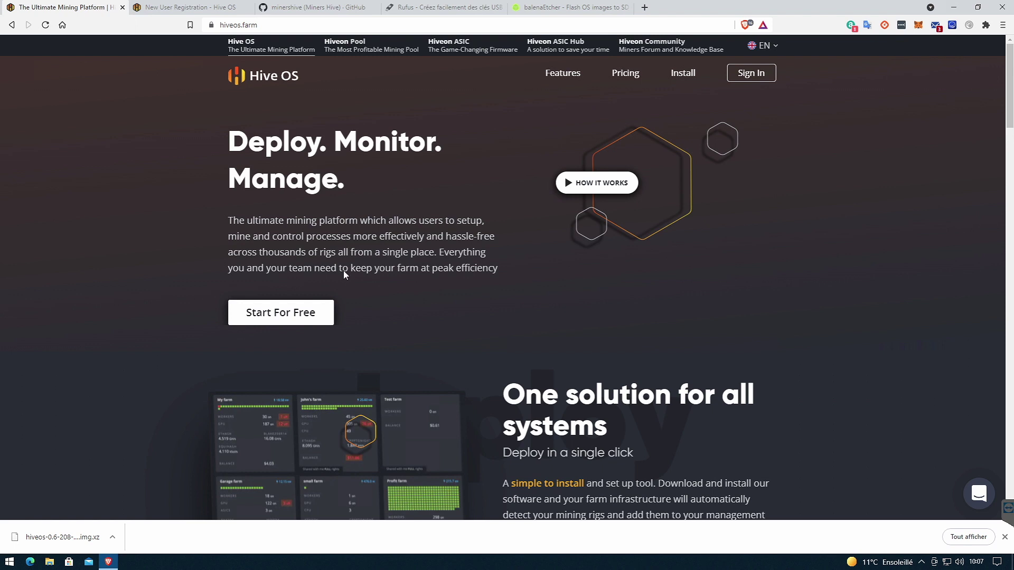
pyautogui.click(681, 74)
# Step: Read down the install guide to the Write section on image tools, then switch to Rufus
pyautogui.scroll(-3, 412, 320)
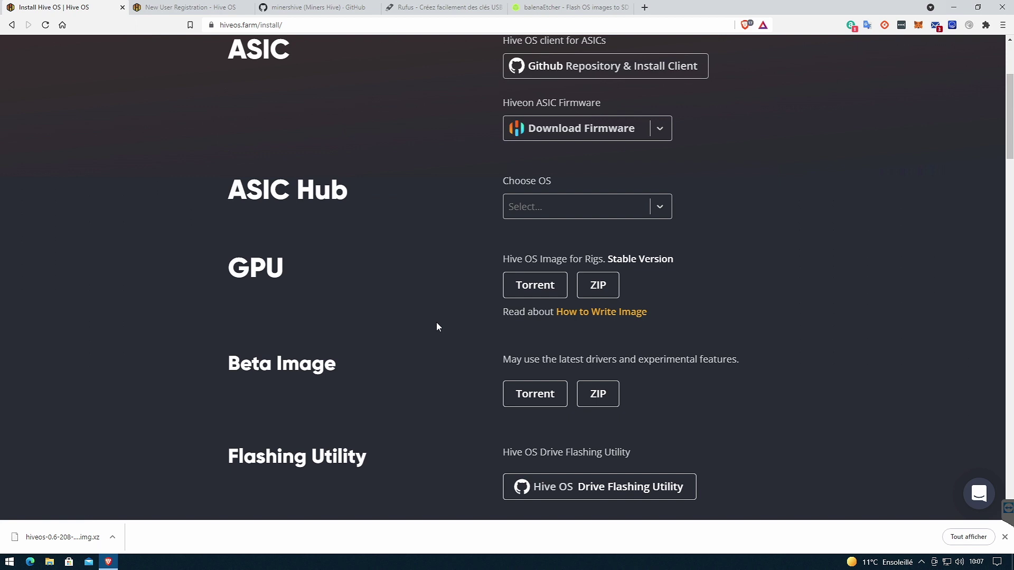
pyautogui.scroll(-4, 436, 323)
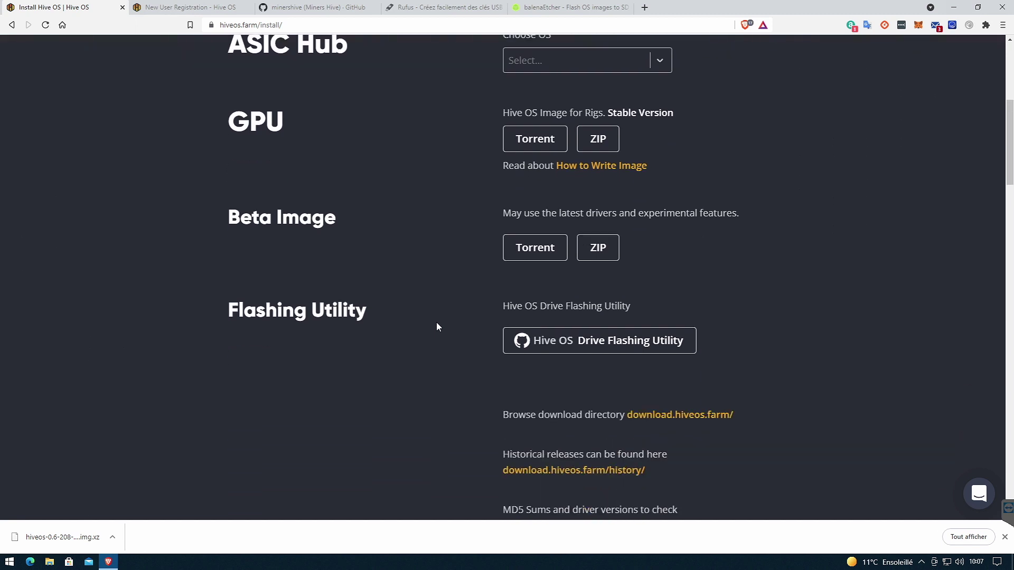
pyautogui.scroll(-6, 437, 324)
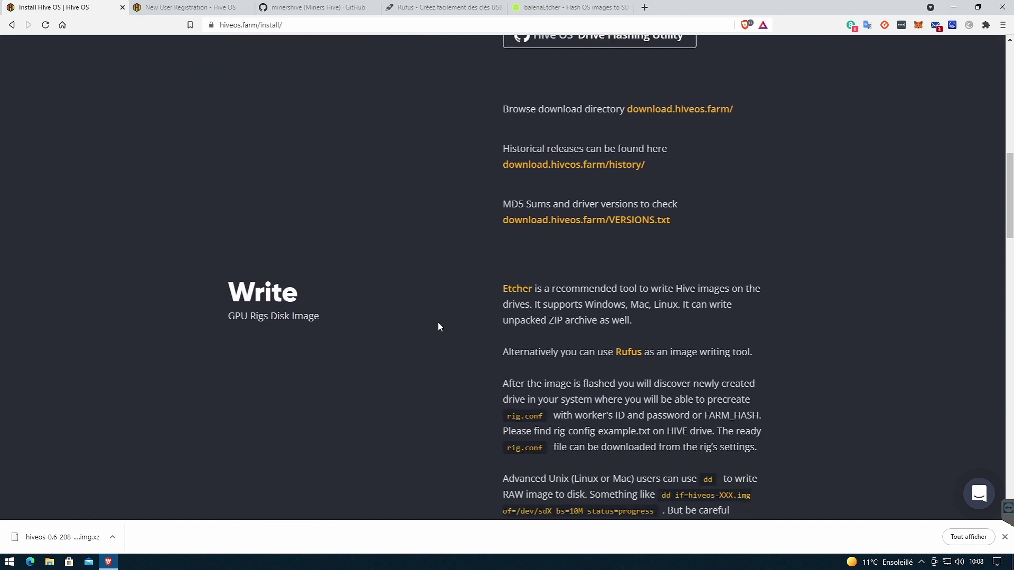
pyautogui.scroll(-1, 439, 326)
pyautogui.scroll(-1, 439, 326)
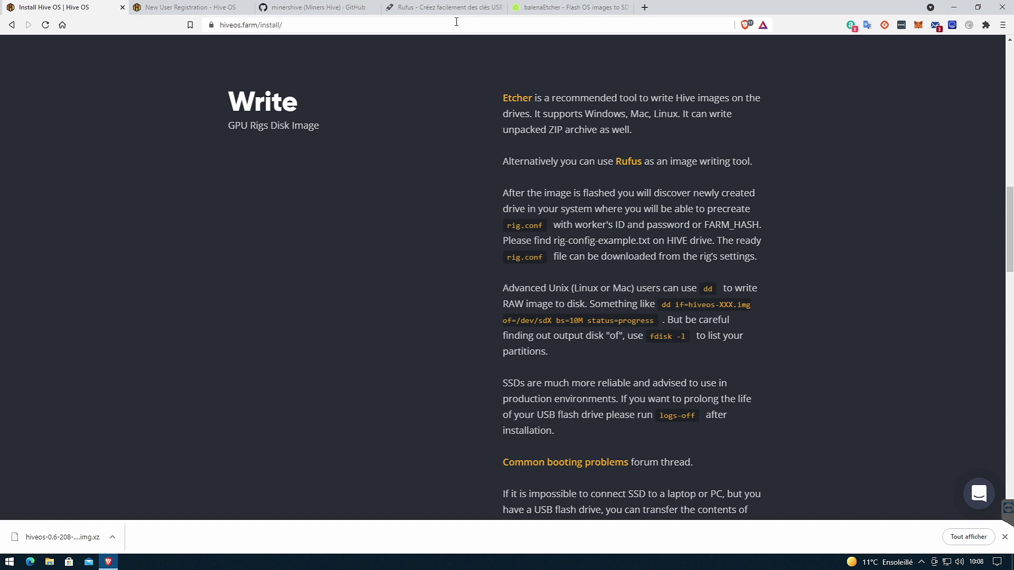
pyautogui.click(454, 8)
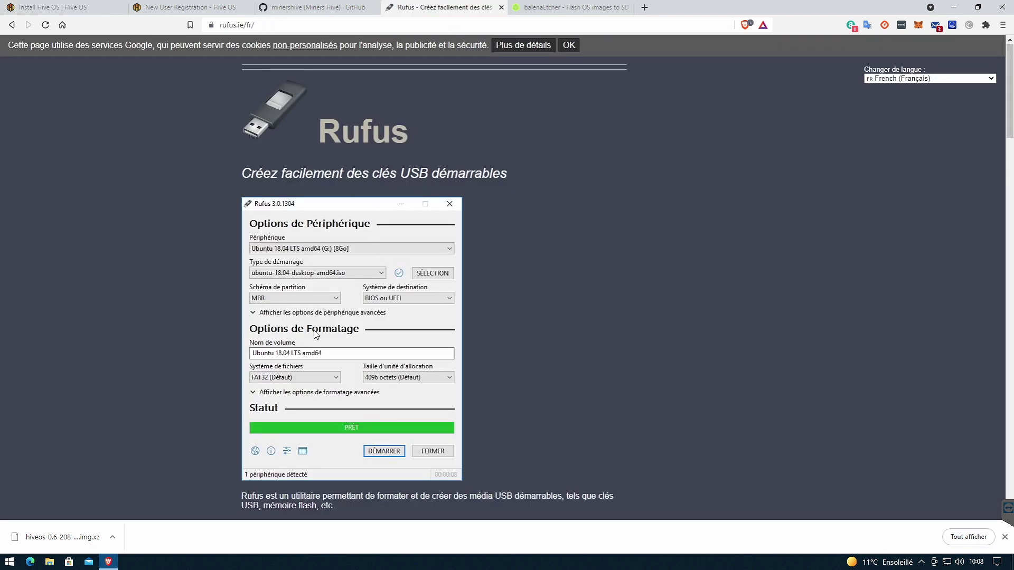
# Step: Skim the Rufus page, then look over the balenaEtcher site
pyautogui.scroll(-4, 338, 354)
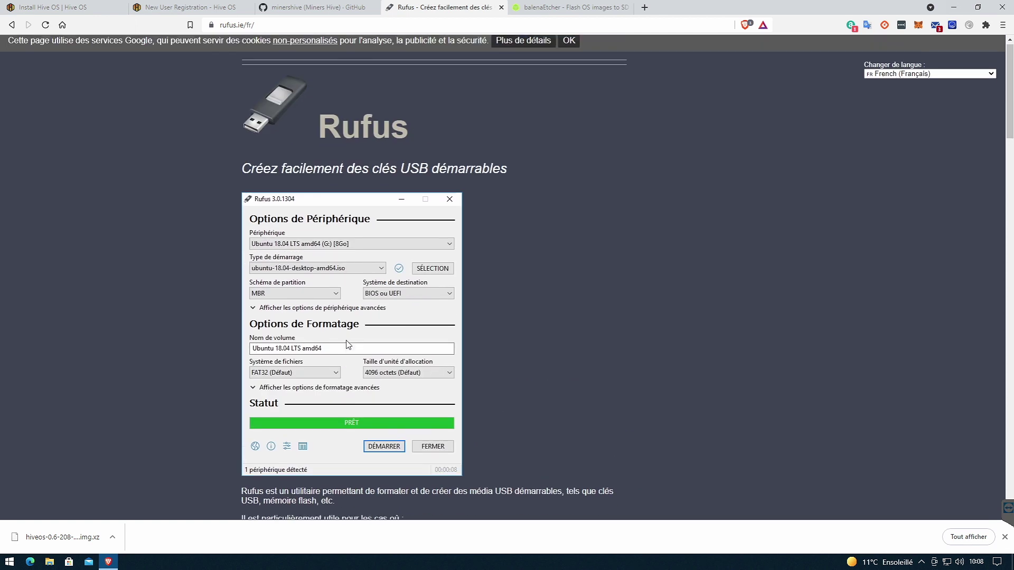
pyautogui.scroll(-7, 347, 342)
pyautogui.scroll(-2, 347, 342)
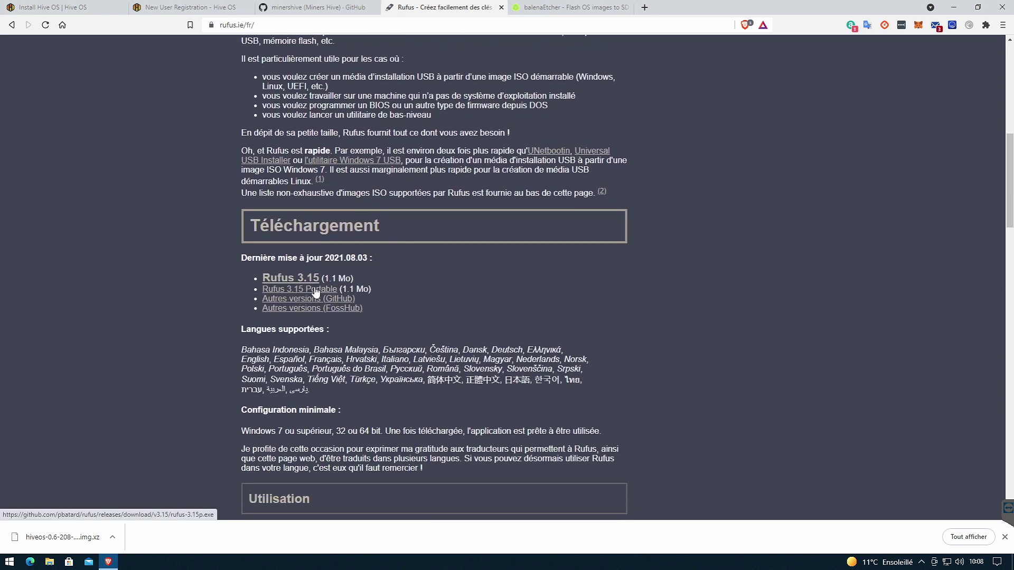
pyautogui.scroll(8, 401, 241)
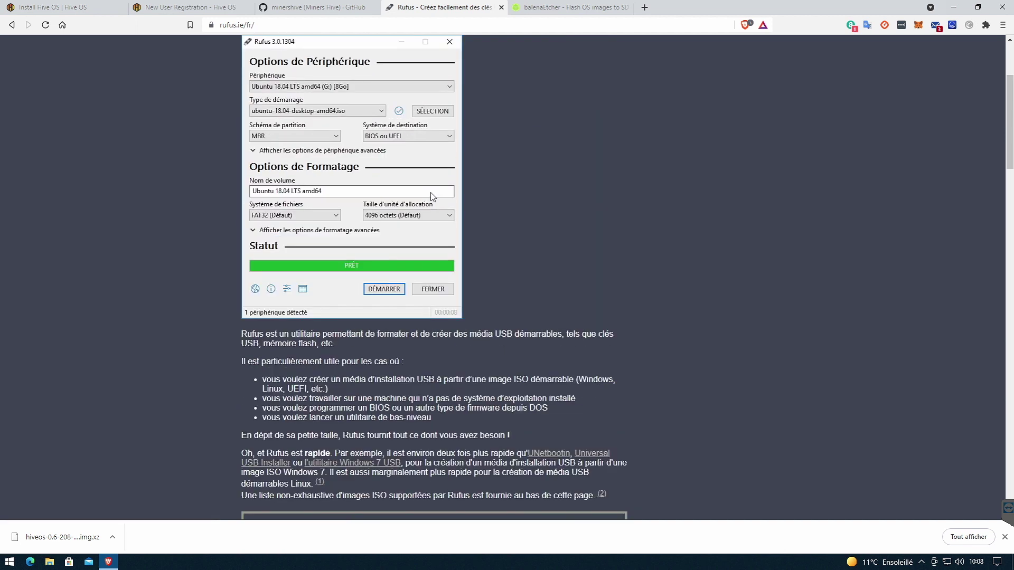
pyautogui.click(544, 7)
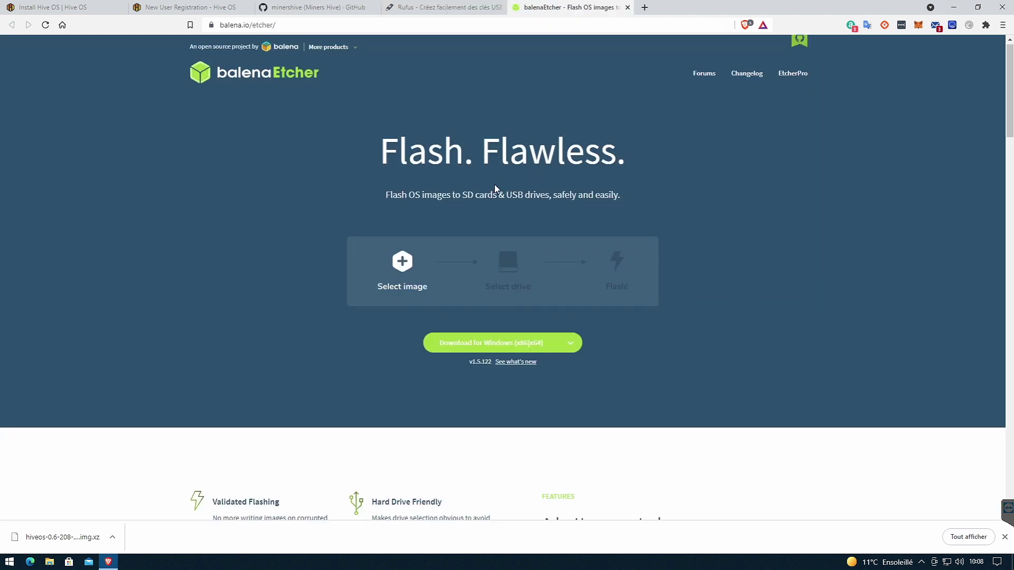
pyautogui.scroll(-7, 495, 185)
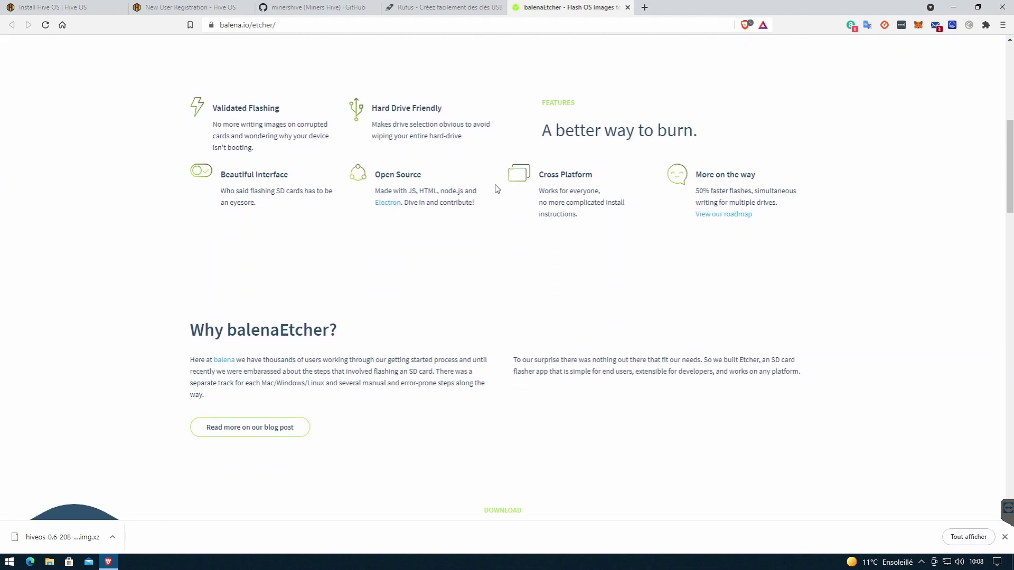
pyautogui.scroll(7, 496, 185)
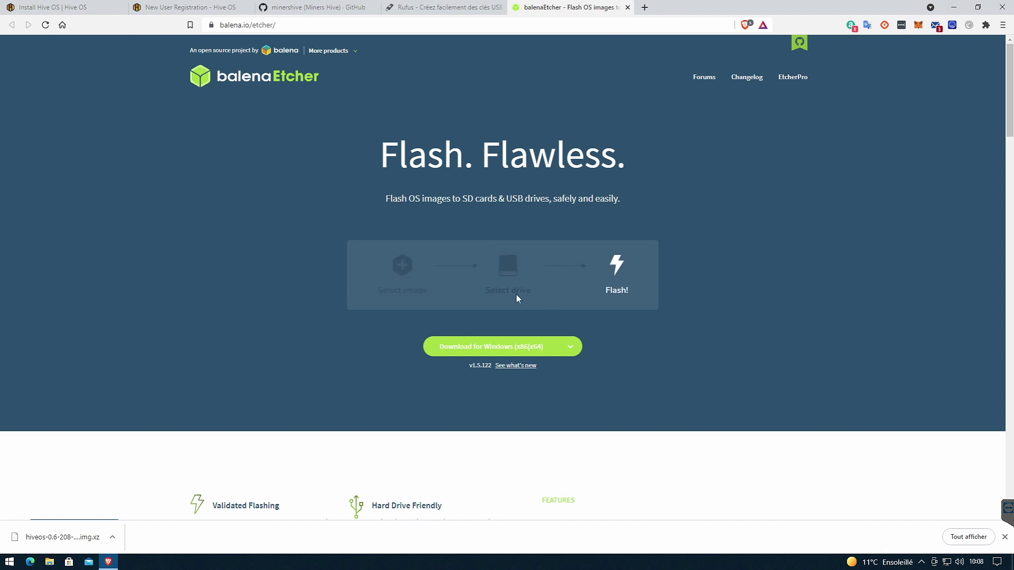
# Step: Recheck the Hive OS install page, then return to Rufus's Téléchargement section
pyautogui.click(478, 8)
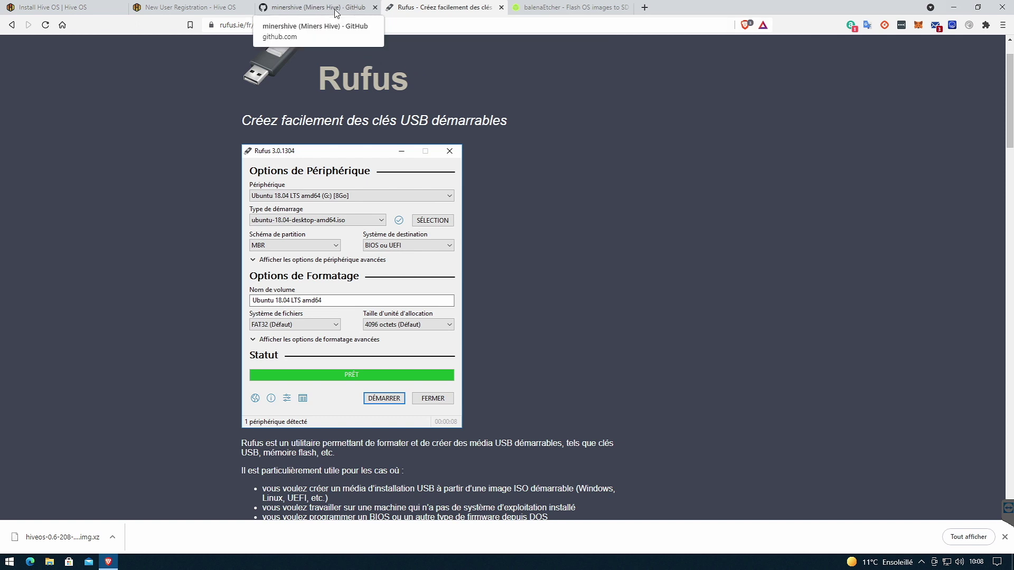
pyautogui.click(99, 10)
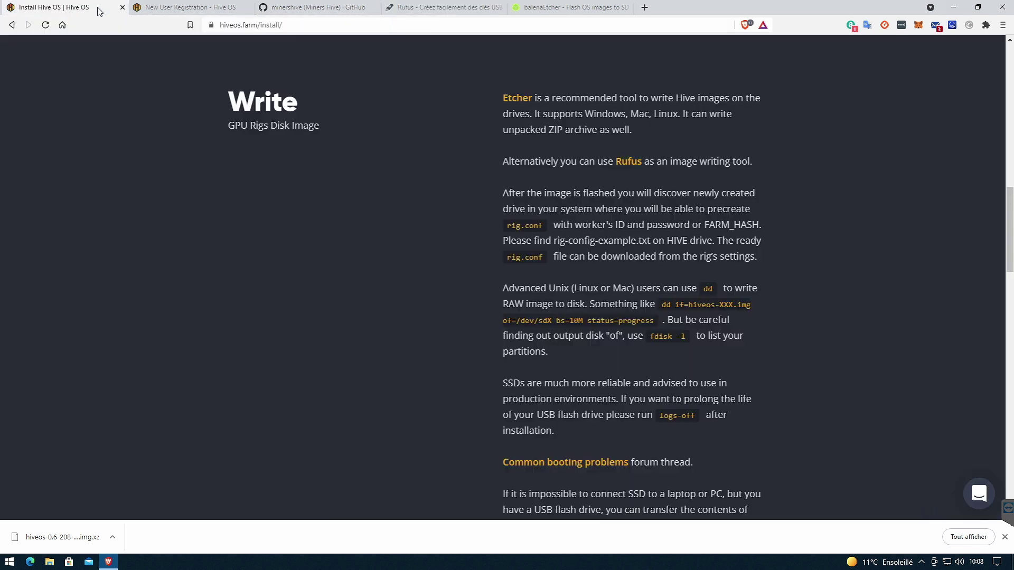
pyautogui.scroll(7, 498, 243)
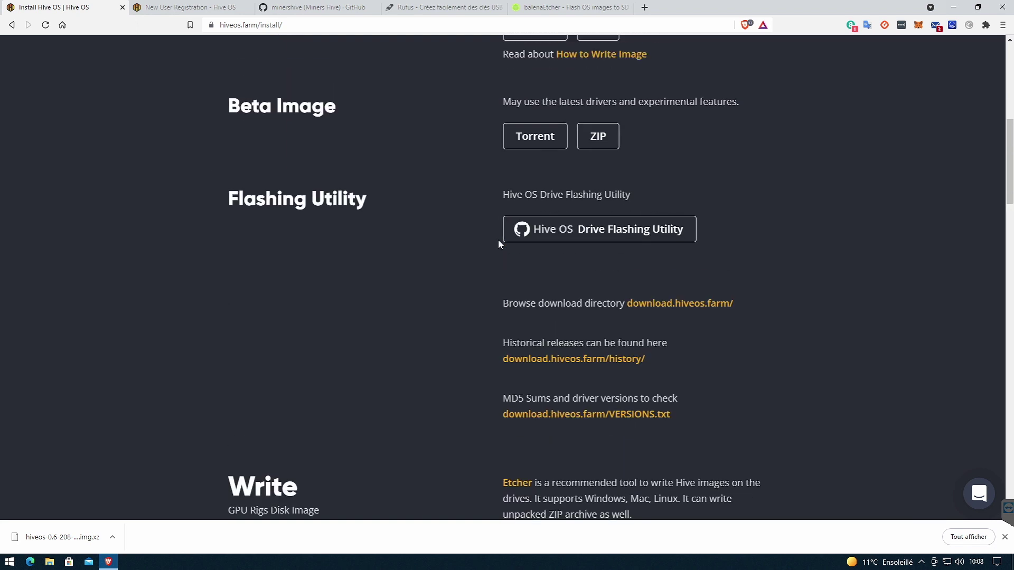
pyautogui.scroll(8, 498, 243)
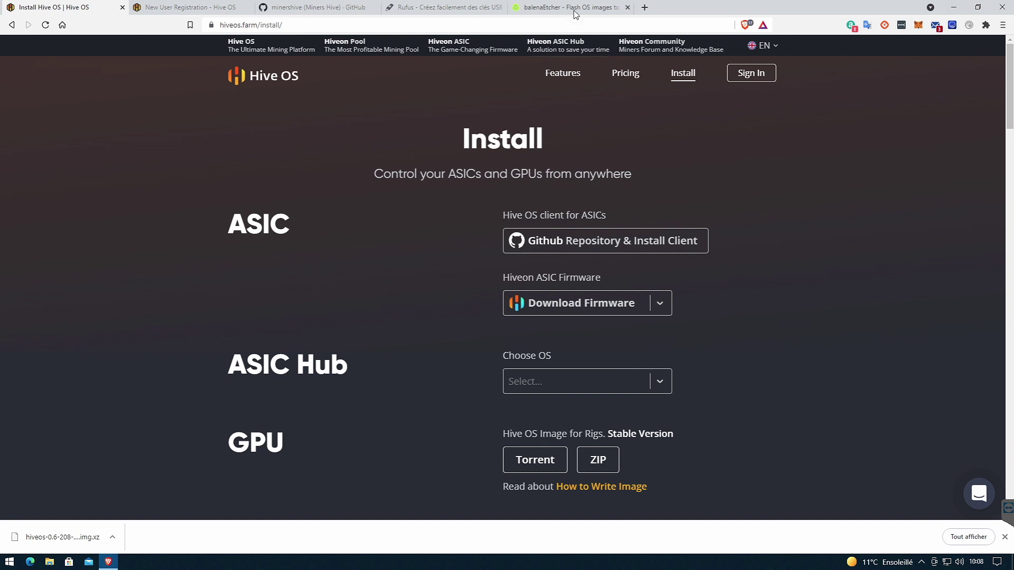
pyautogui.click(470, 7)
pyautogui.scroll(-6, 485, 320)
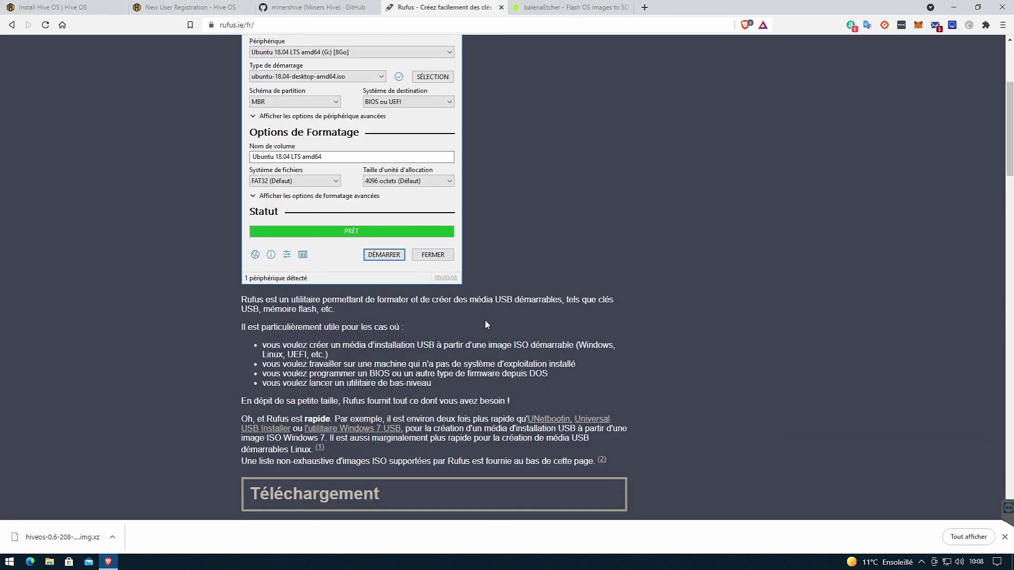
# Step: Download Rufus 3.15 into Téléchargements and run it with the hiveos-0.6-208 image
pyautogui.click(295, 381)
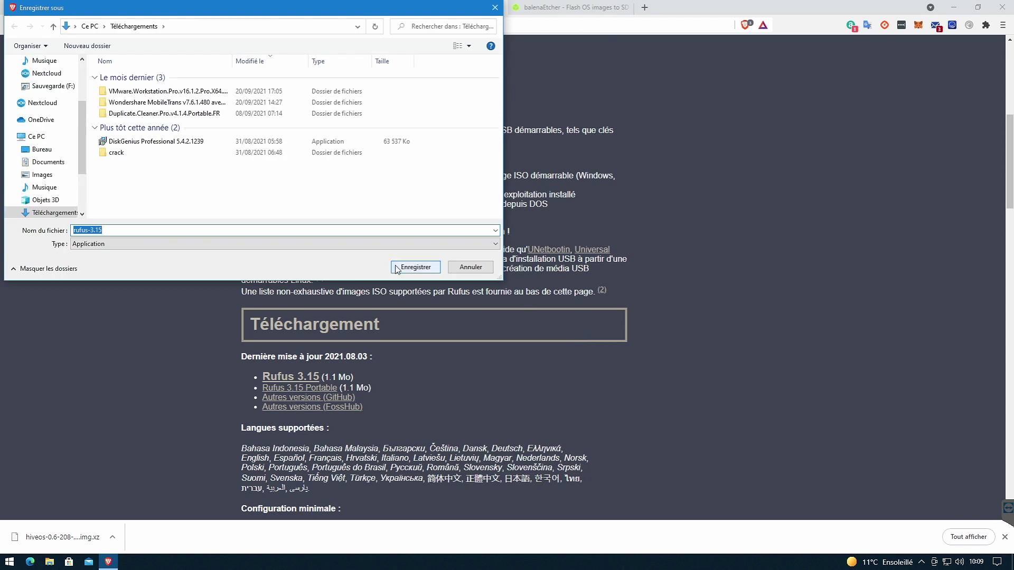
pyautogui.click(415, 267)
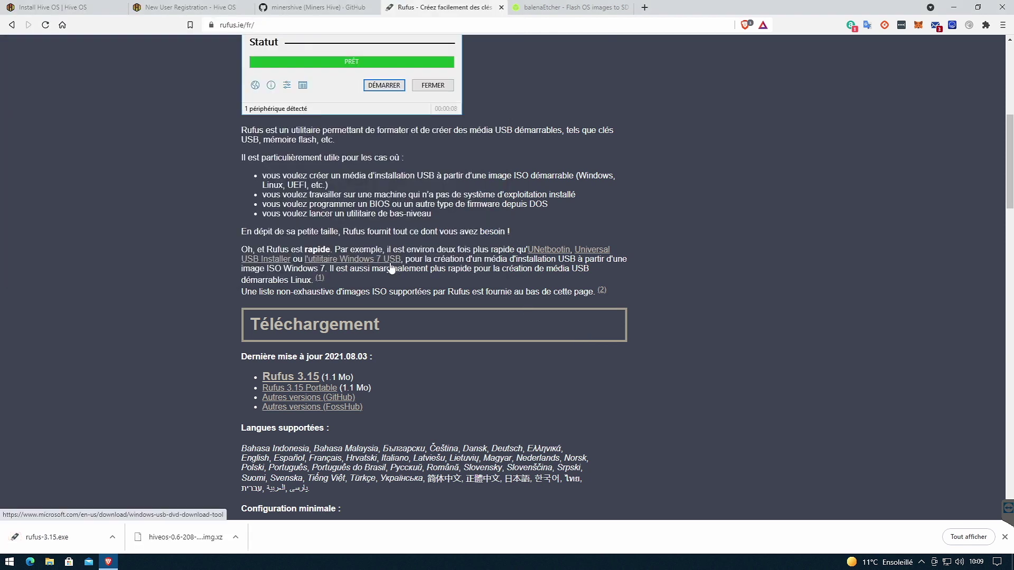
pyautogui.click(72, 537)
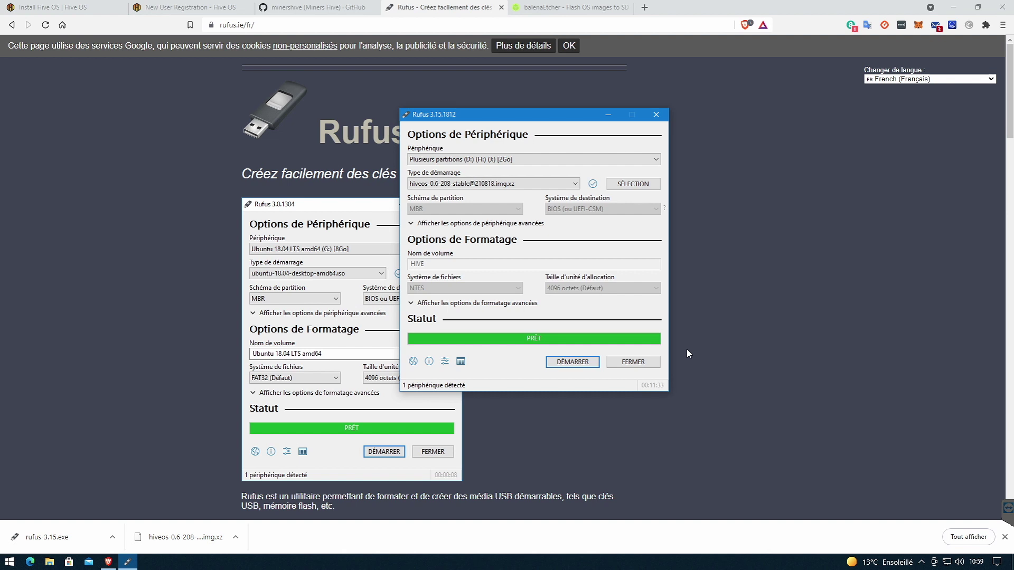
# Step: Close Rufus after writing the image and bring up the Hive OS registration page
pyautogui.click(632, 362)
pyautogui.scroll(-1, 520, 315)
pyautogui.scroll(1, 521, 315)
pyautogui.click(180, 8)
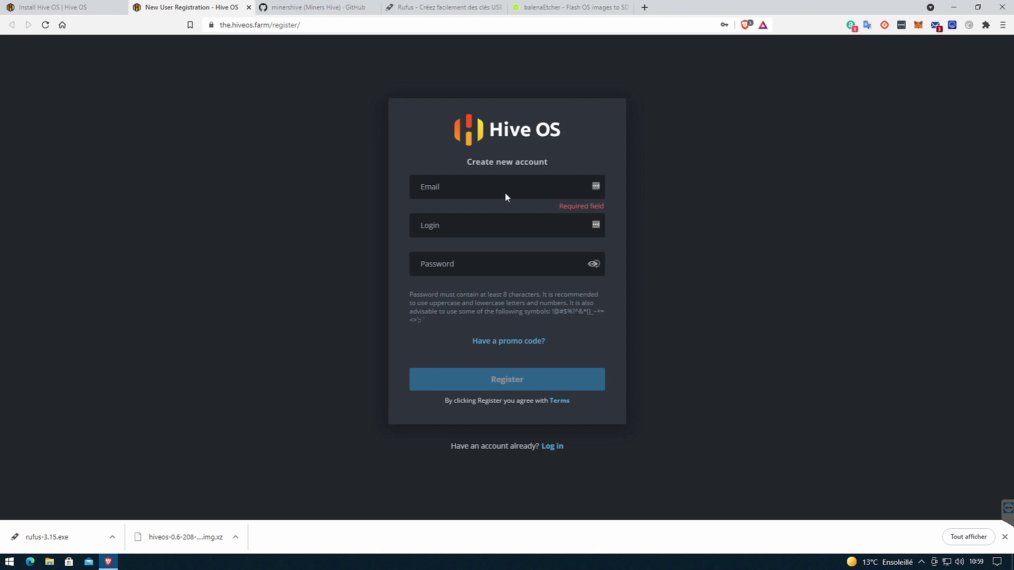
# Step: Submit the registration with the account e-mail, login and password, declining browser password saving
pyautogui.click(431, 186)
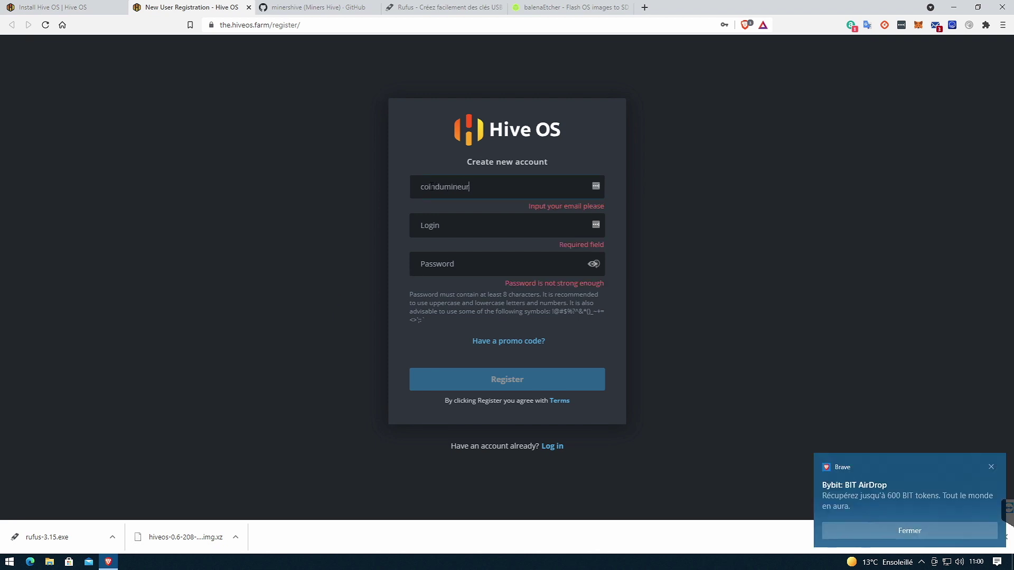
pyautogui.press('Tab')
pyautogui.write('coi')
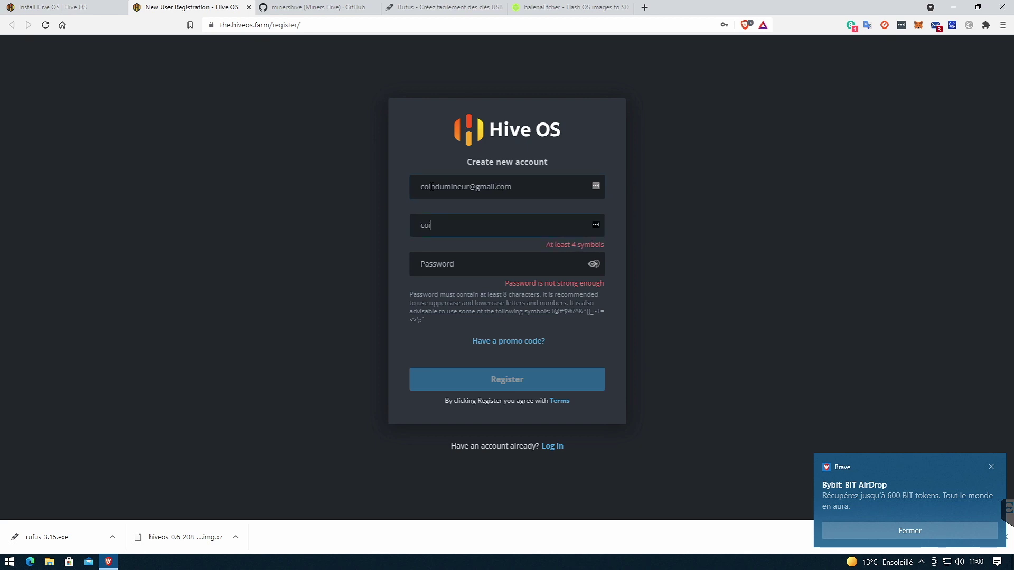
pyautogui.write('ndumineur')
pyautogui.press('Tab')
pyautogui.write('*******')
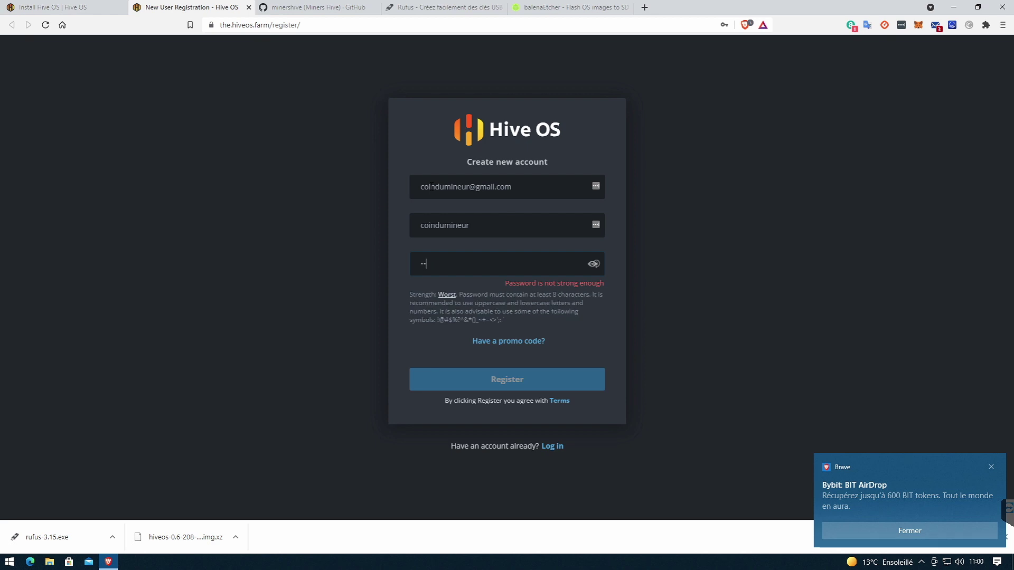
pyautogui.write('**********')
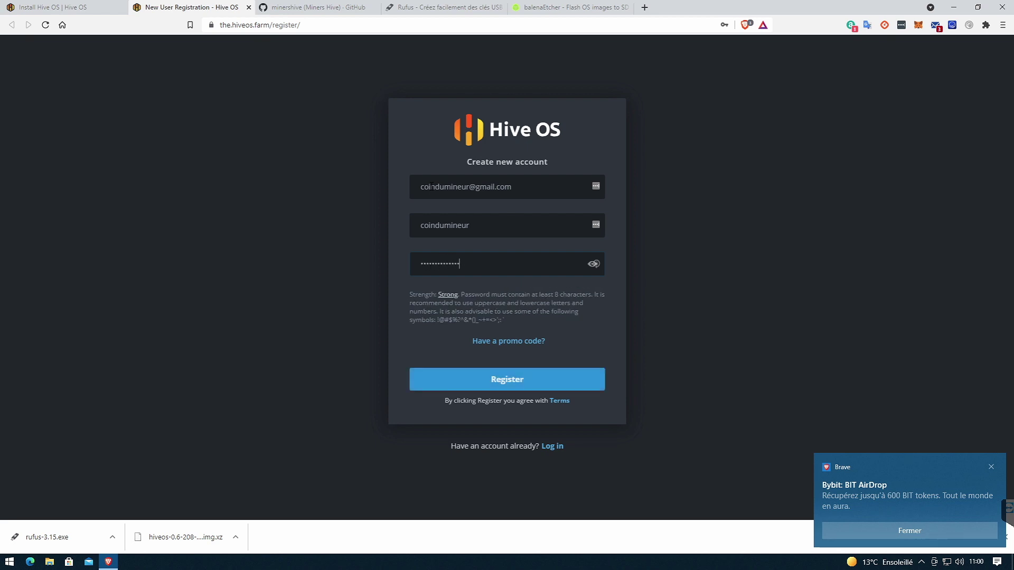
pyautogui.press('Return')
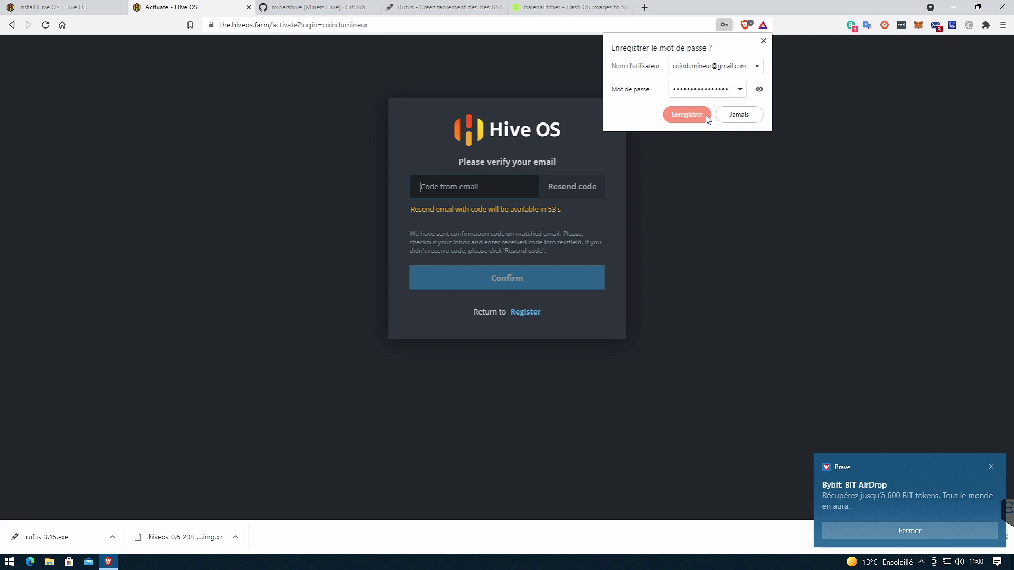
pyautogui.click(743, 116)
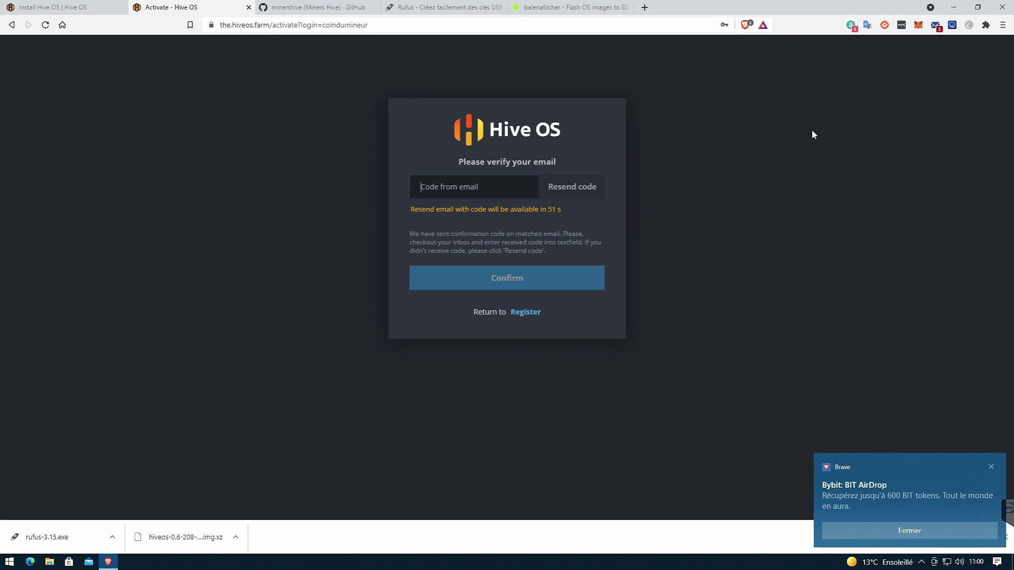
# Step: Confirm the emailed verification code, postpone 2FA setup, and dismiss the welcome tour
pyautogui.click(645, 7)
pyautogui.click(546, 279)
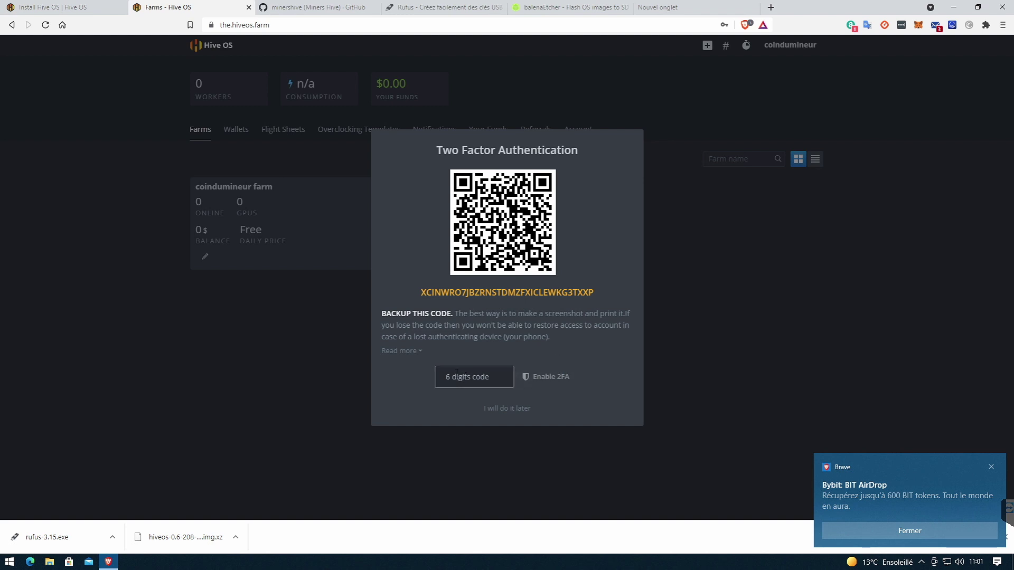
pyautogui.click(490, 410)
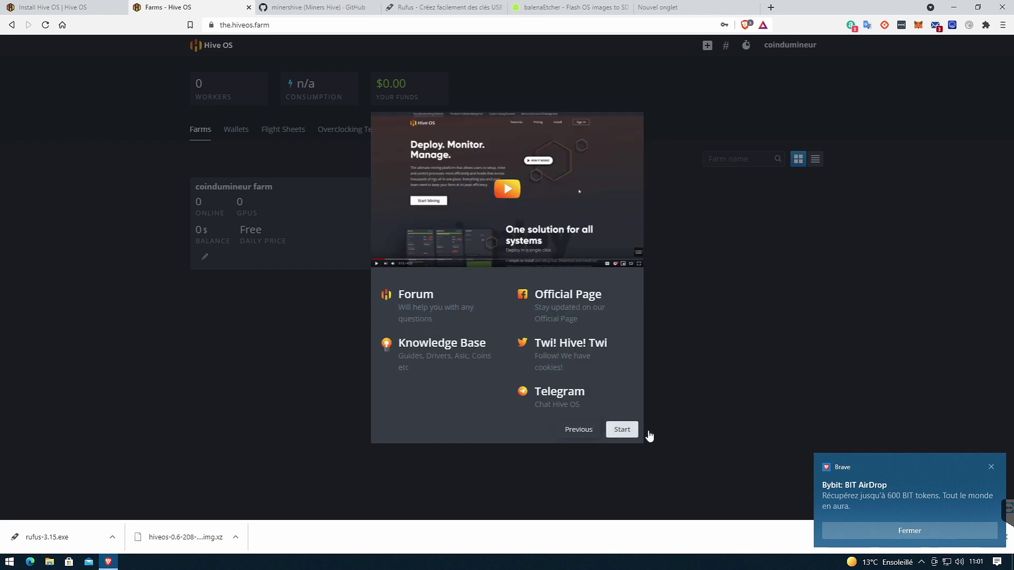
pyautogui.click(626, 432)
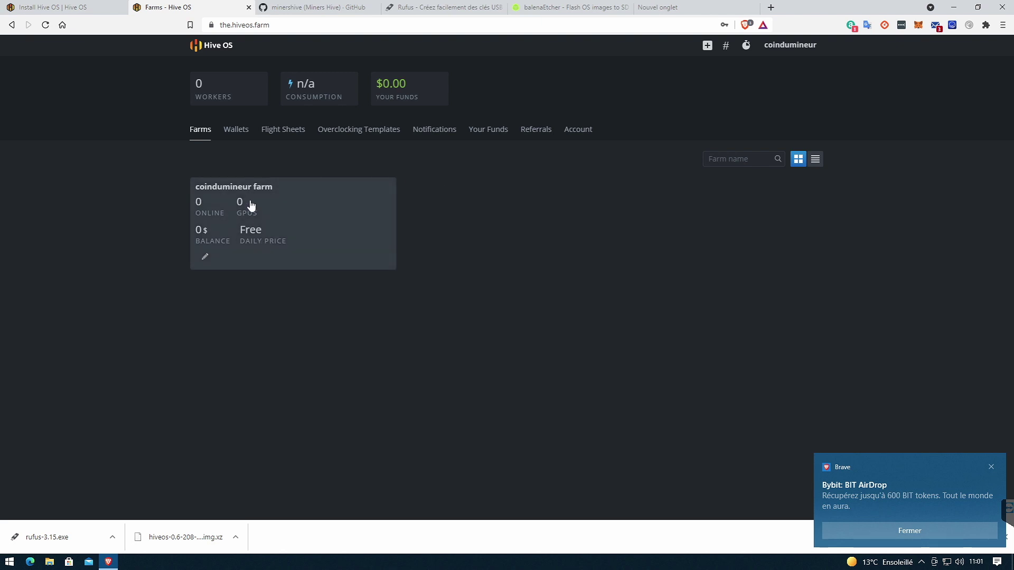
# Step: Add a worker to the farm with its worker password and description 'RIG 1'
pyautogui.click(314, 216)
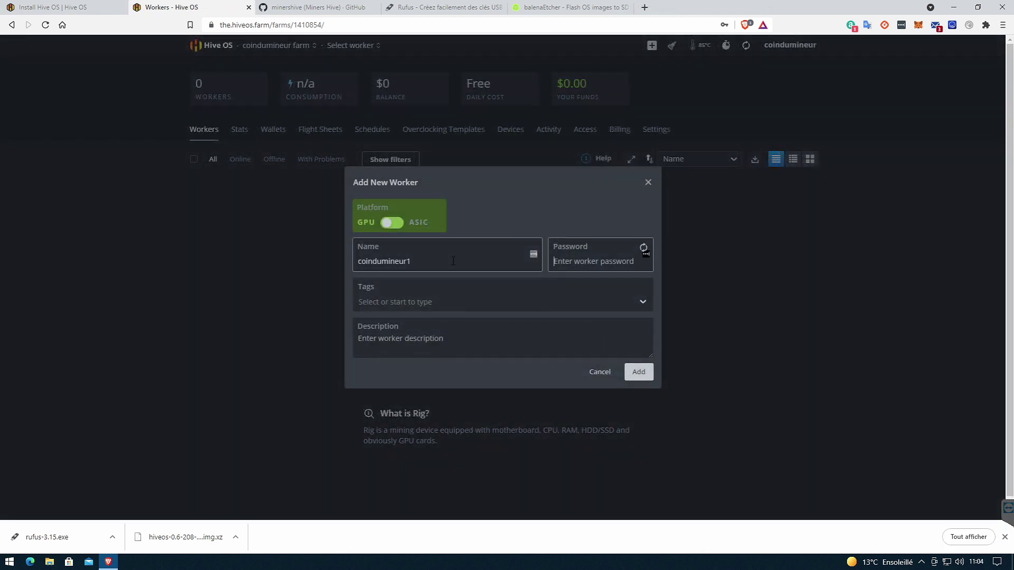
pyautogui.press('Tab')
pyautogui.press('Tab')
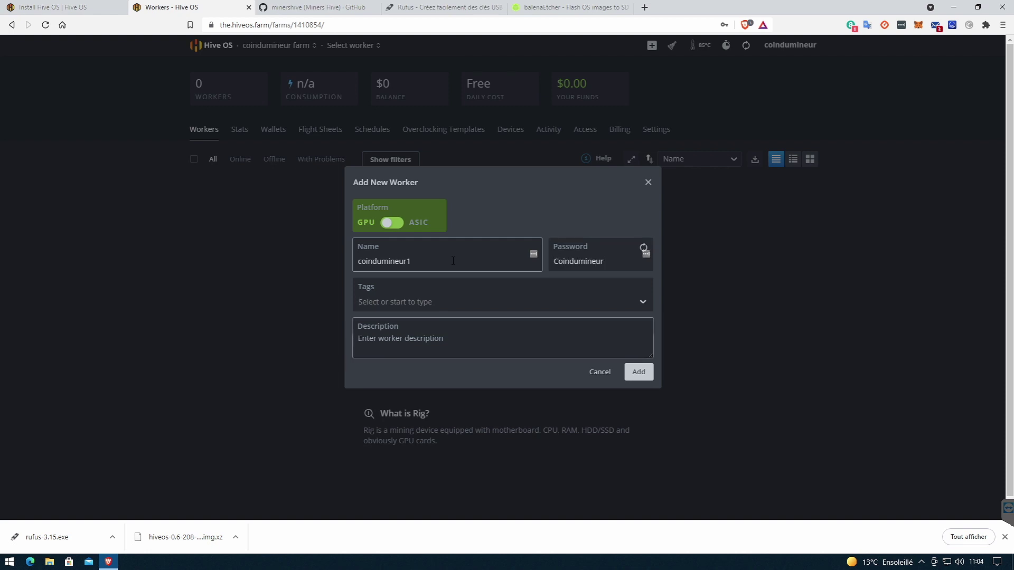
pyautogui.write('RIG 1')
pyautogui.click(642, 372)
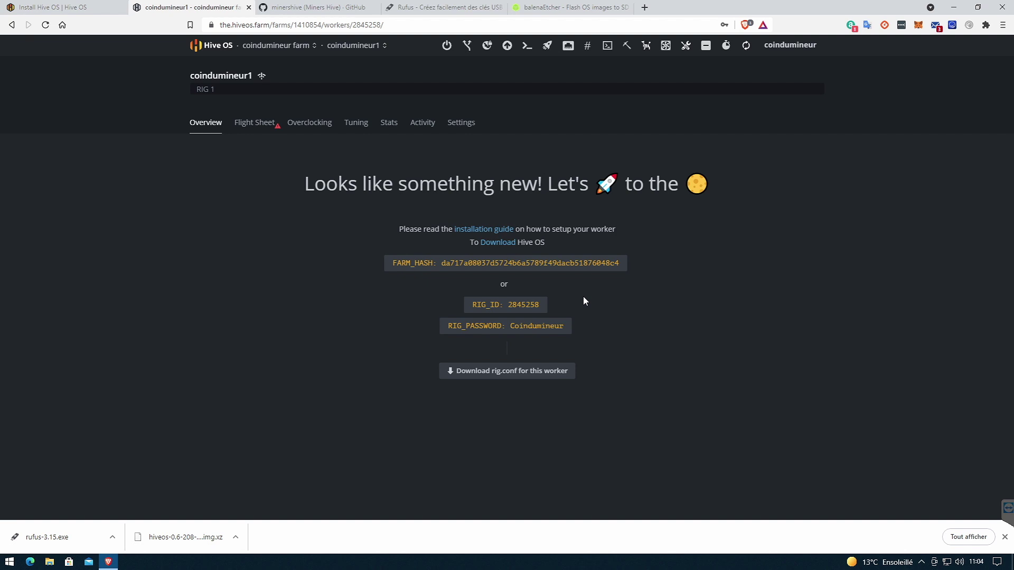
# Step: Save RIG 1's rig.conf into the Téléchargements folder
pyautogui.click(544, 372)
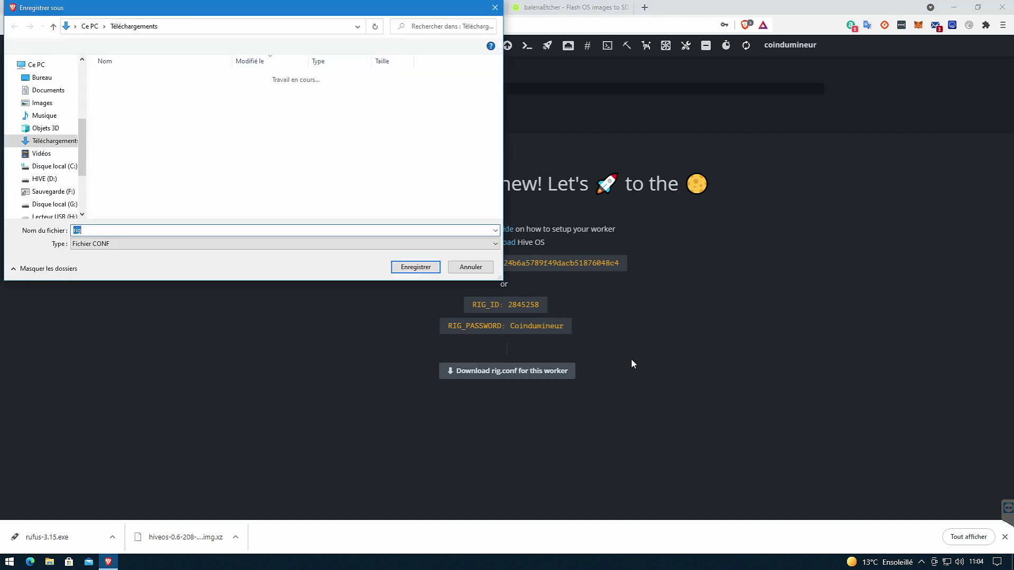
pyautogui.click(432, 271)
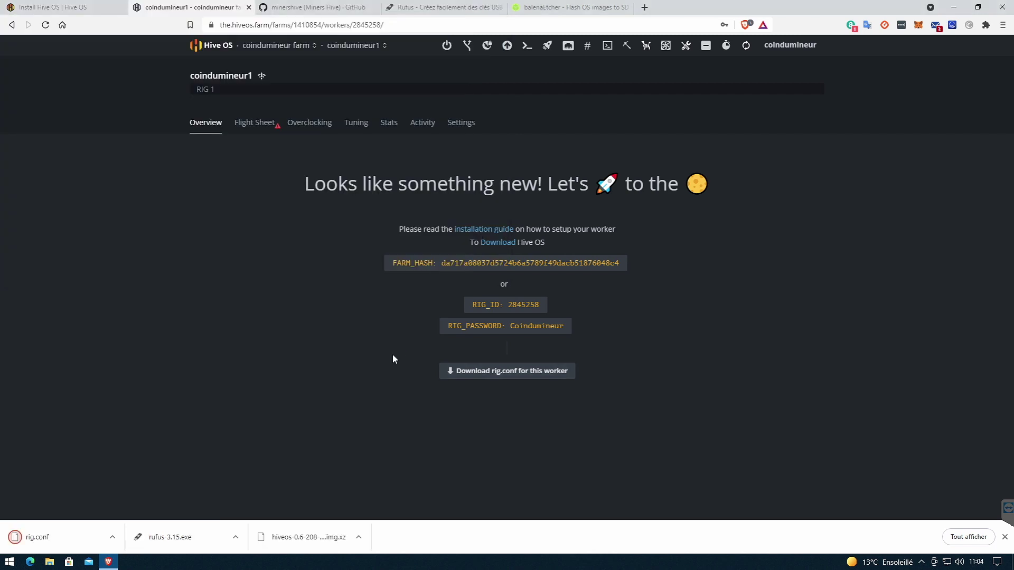
pyautogui.click(53, 563)
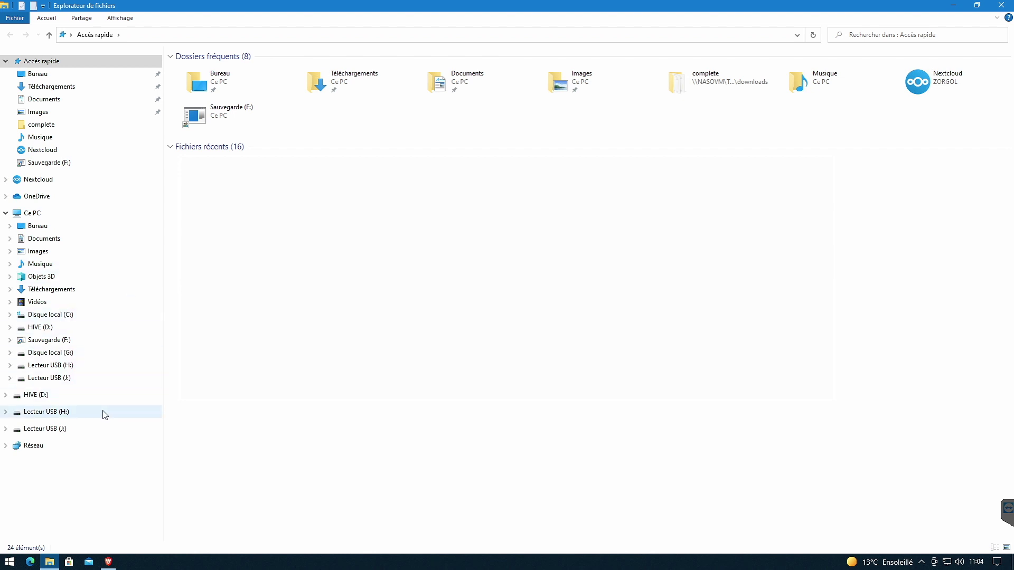
# Step: Open the rig-config-example file on HIVE (D:) to read it, then close it
pyautogui.click(44, 330)
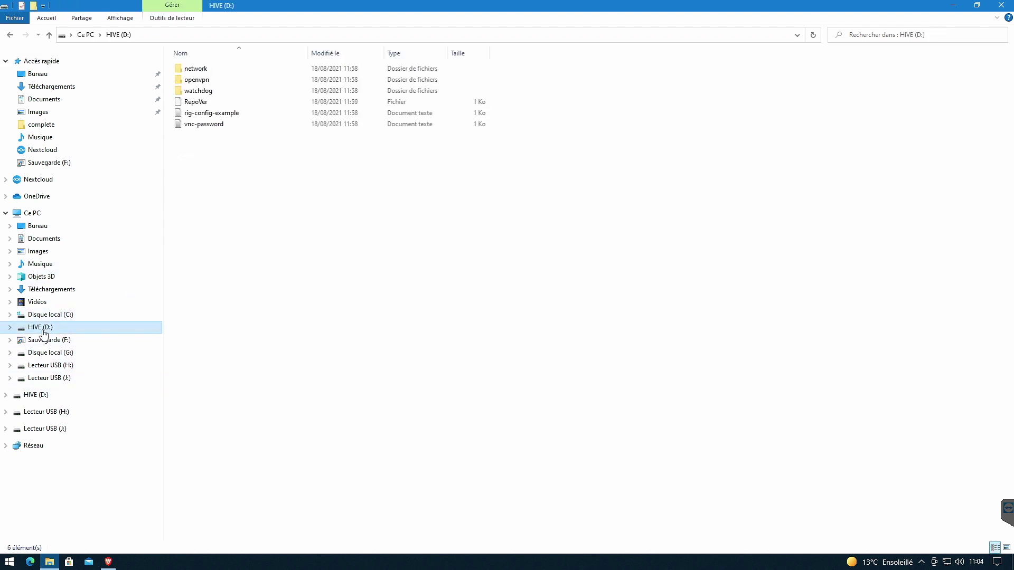
pyautogui.click(217, 115)
pyautogui.doubleClick(217, 114)
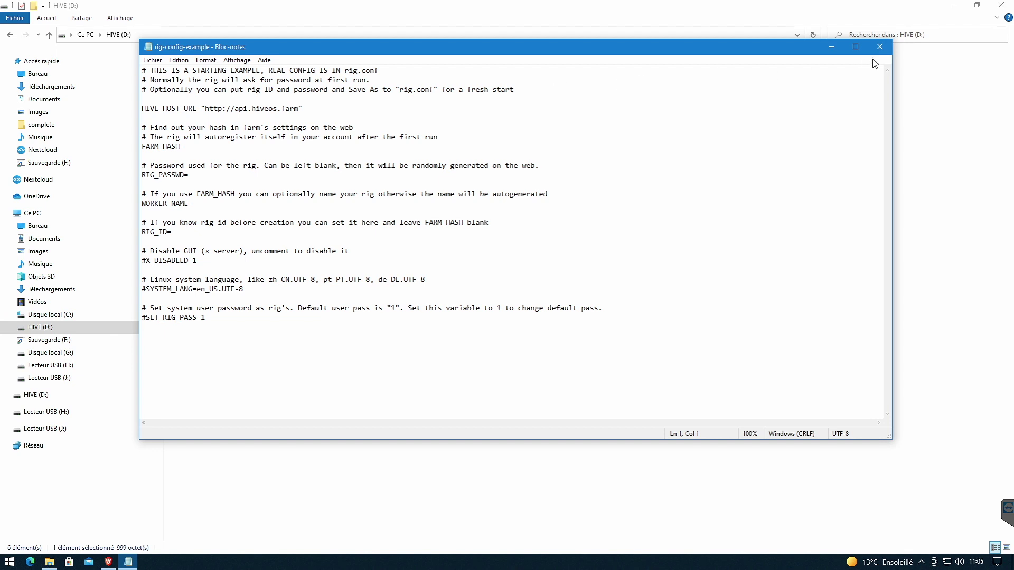
pyautogui.click(879, 47)
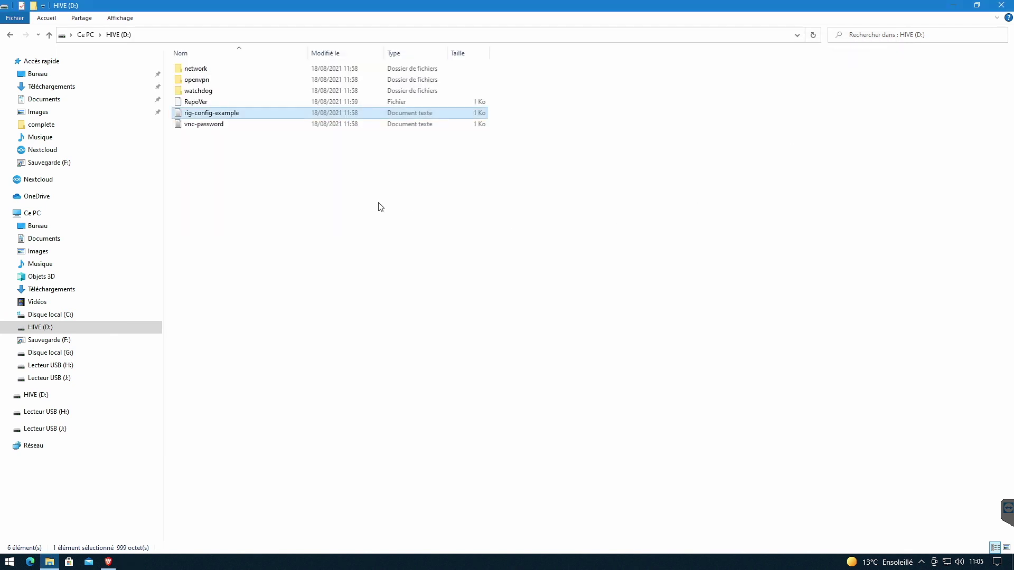
# Step: Drag rig.conf from Téléchargements onto HIVE (D:) and confirm it is there
pyautogui.click(74, 90)
pyautogui.click(227, 84)
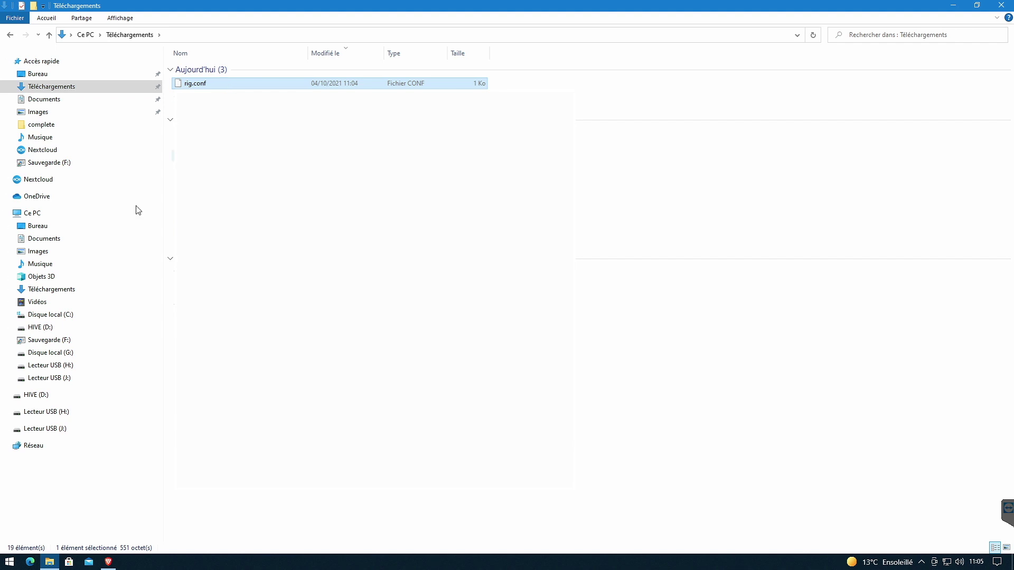
pyautogui.click(77, 328)
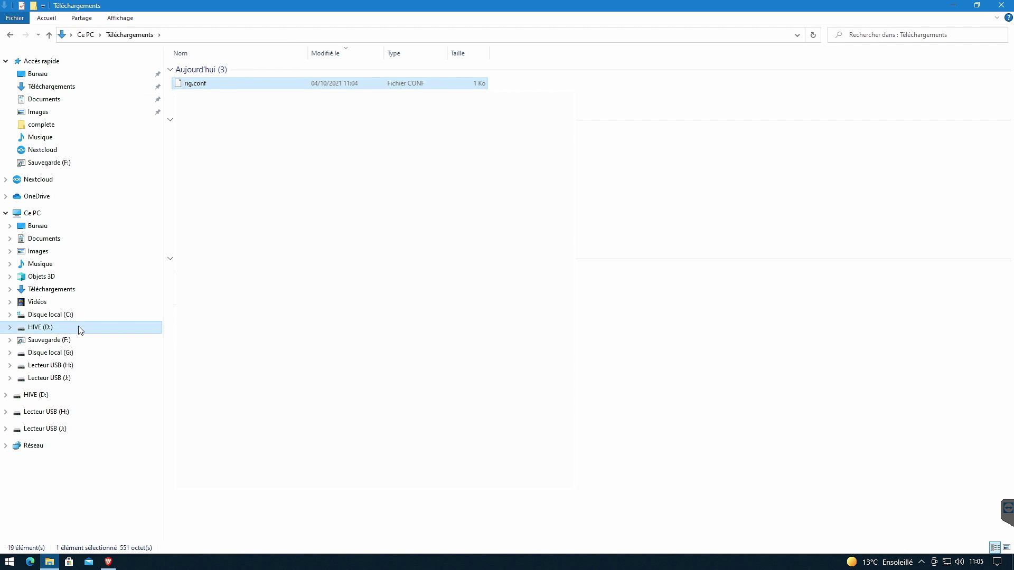
pyautogui.rightClick(278, 275)
pyautogui.click(214, 279)
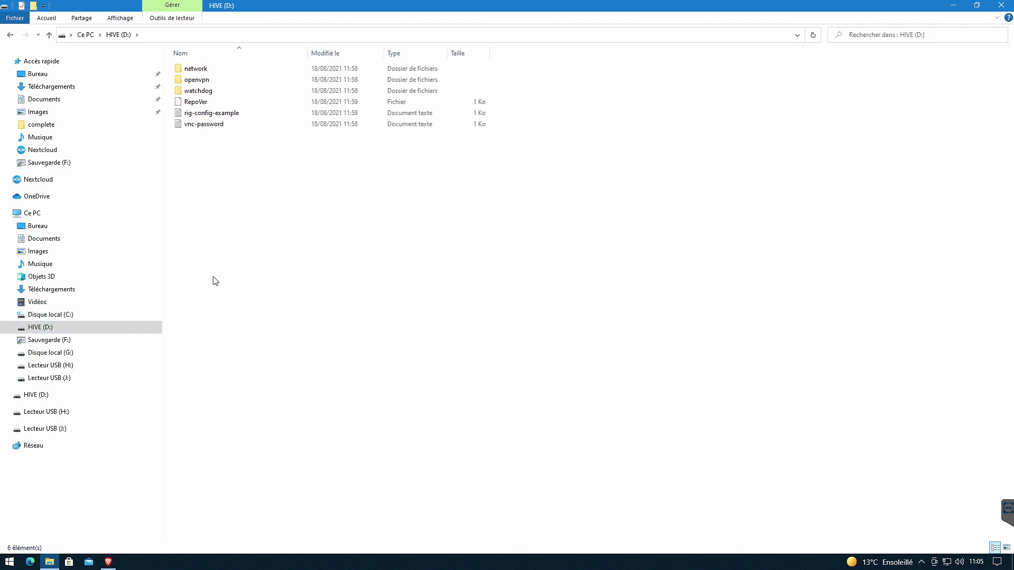
pyautogui.click(50, 87)
pyautogui.click(200, 84)
pyautogui.moveTo(202, 84); pyautogui.dragTo(47, 331)
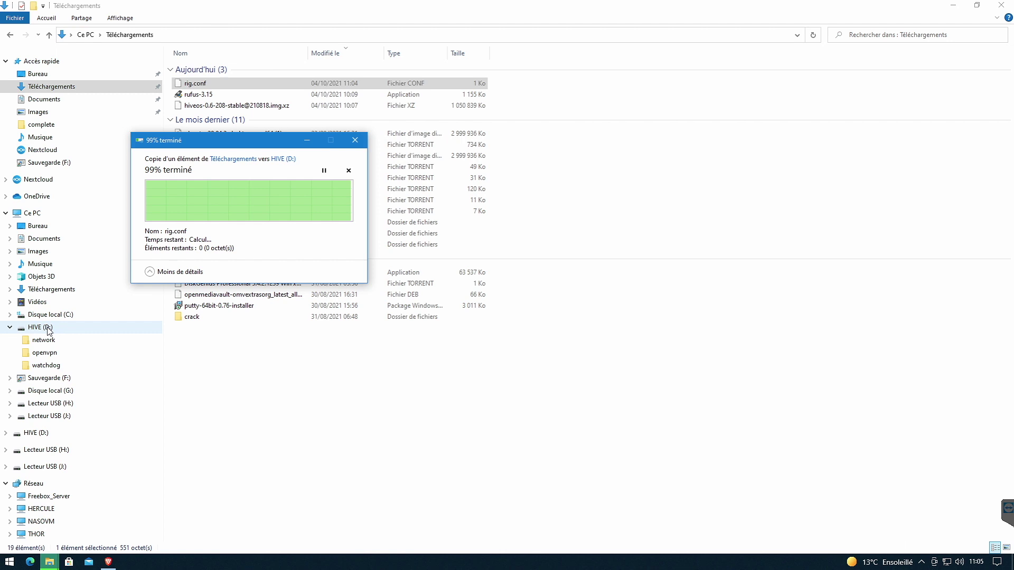
pyautogui.click(47, 330)
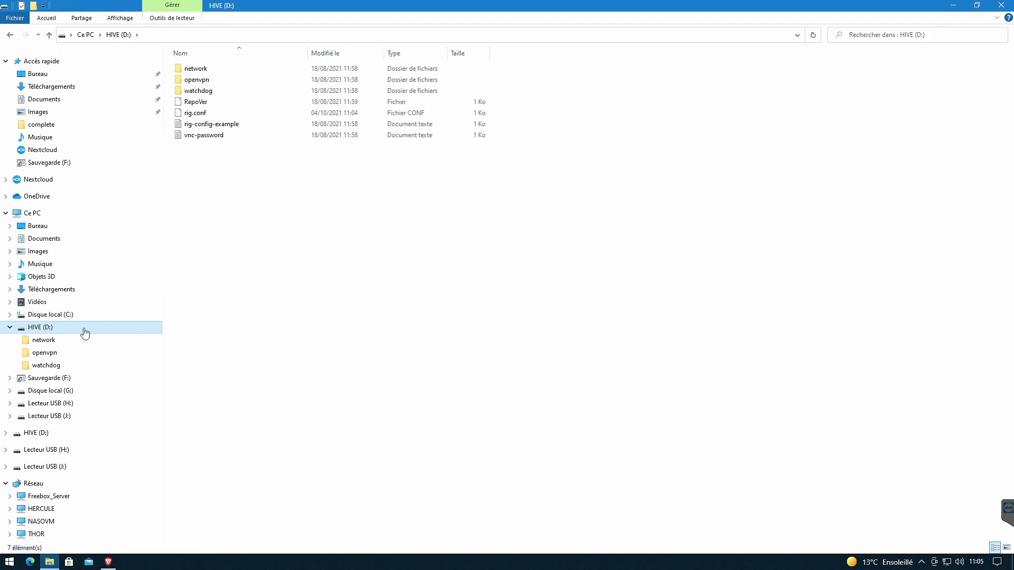
# Step: Review the copied rig.conf in Notepad, checking FARM_ID, TIMEZONE and MINER, then close it
pyautogui.click(206, 114)
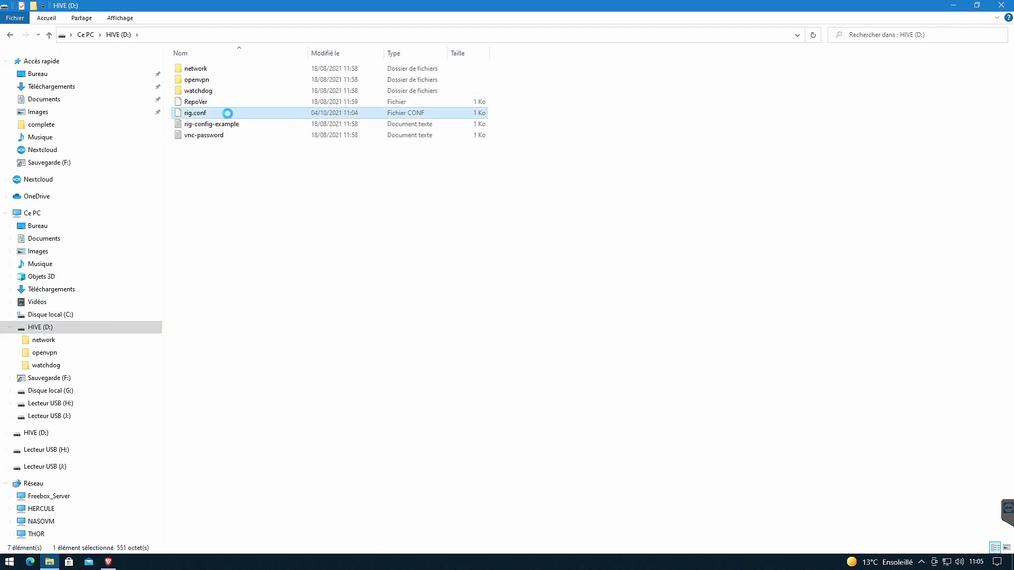
pyautogui.rightClick(228, 113)
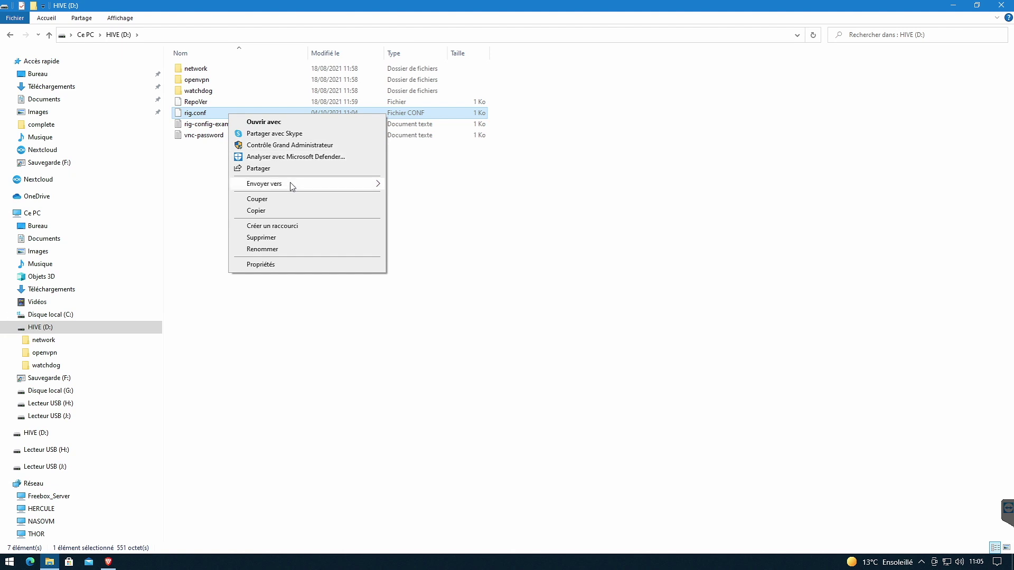
pyautogui.click(291, 124)
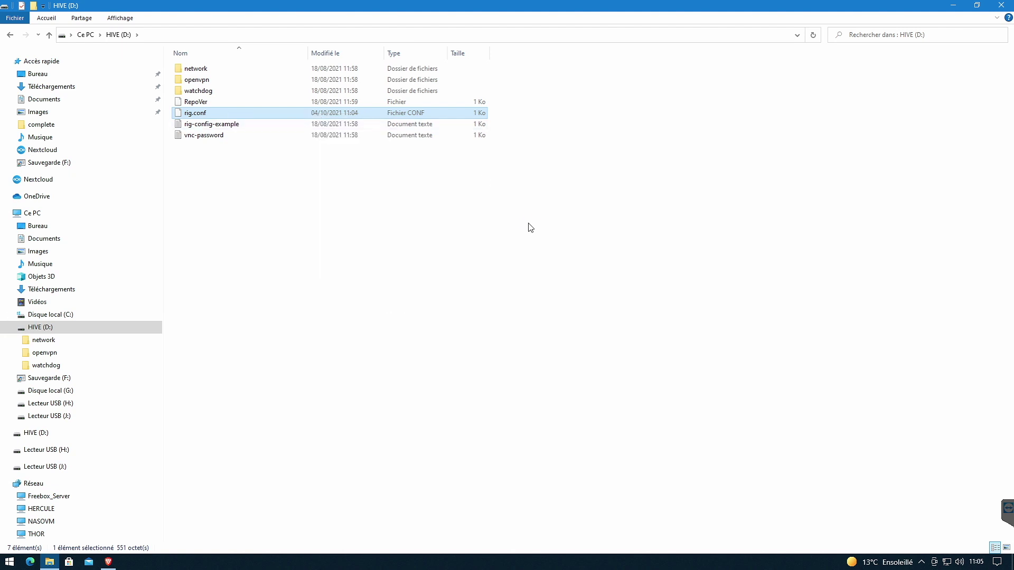
pyautogui.click(475, 208)
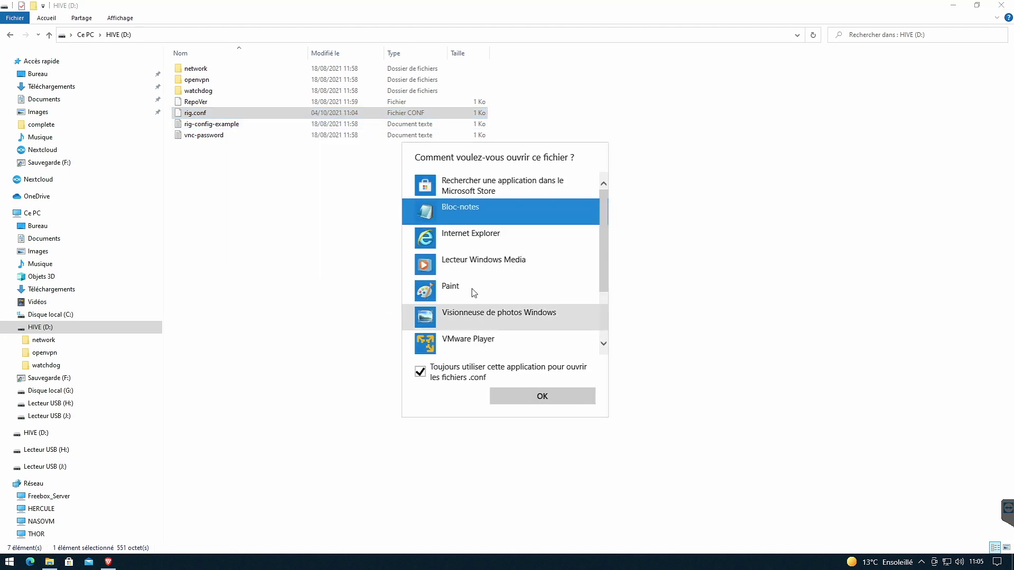
pyautogui.click(508, 395)
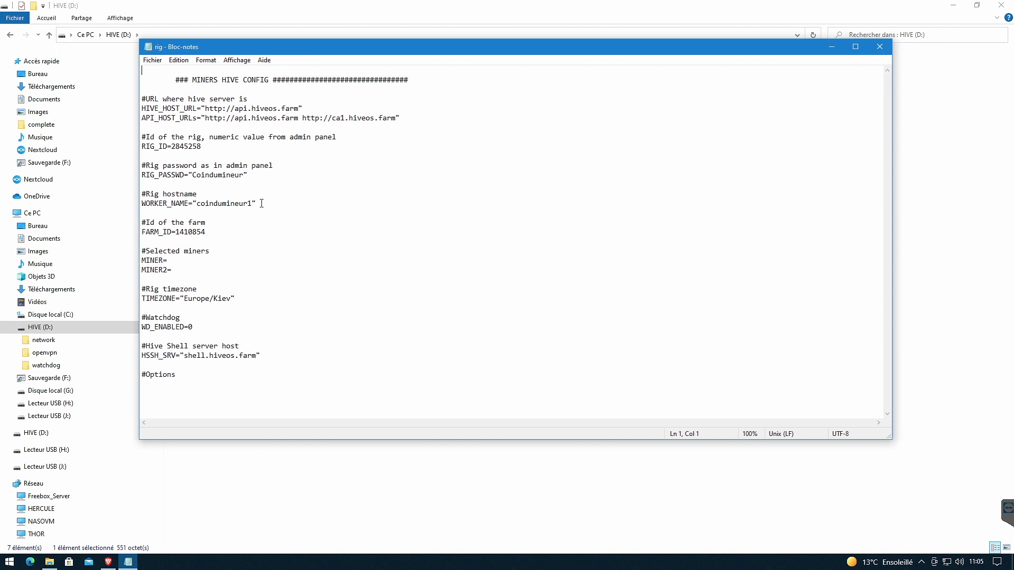
pyautogui.moveTo(206, 232); pyautogui.dragTo(176, 232)
pyautogui.click(209, 297)
pyautogui.click(182, 260)
pyautogui.click(879, 47)
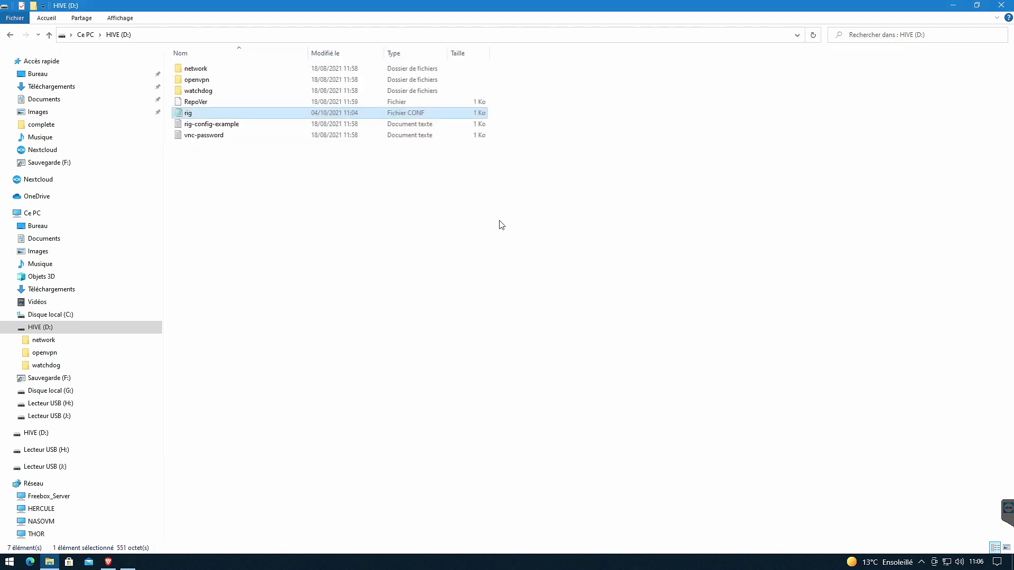
# Step: Eject the HIVE (D:) drive with Éjecter and close File Explorer
pyautogui.click(42, 328)
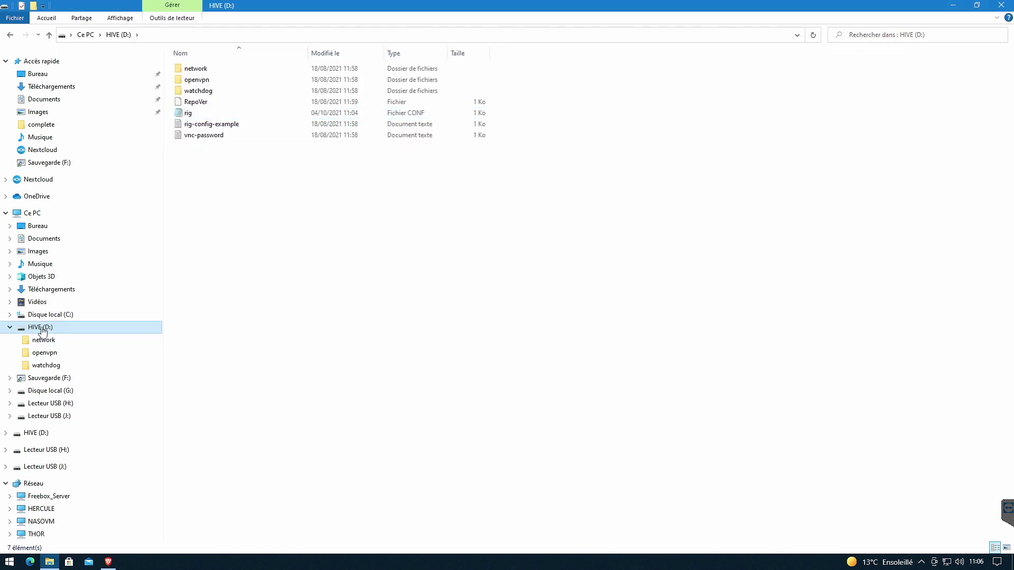
pyautogui.rightClick(43, 331)
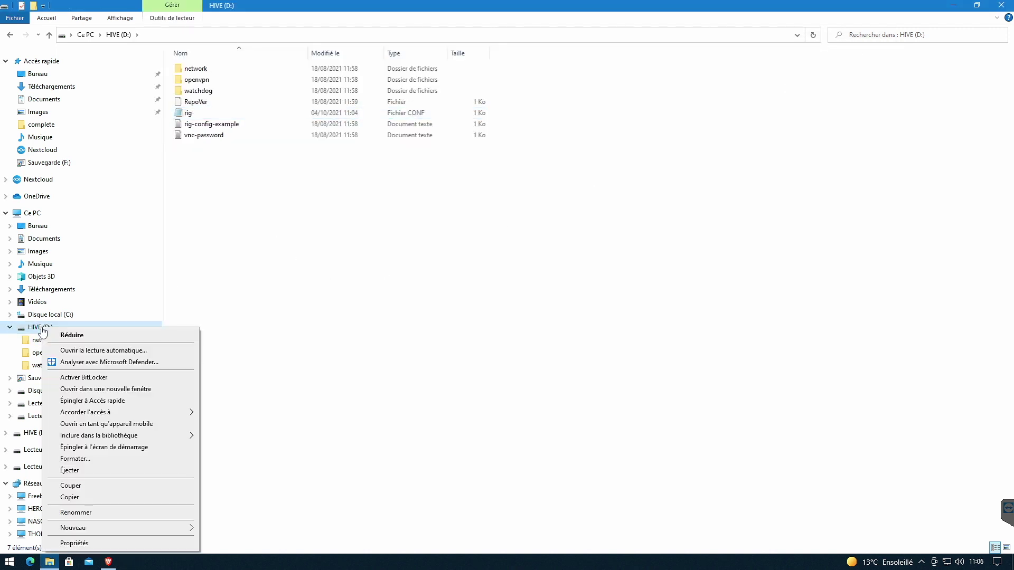
pyautogui.click(75, 472)
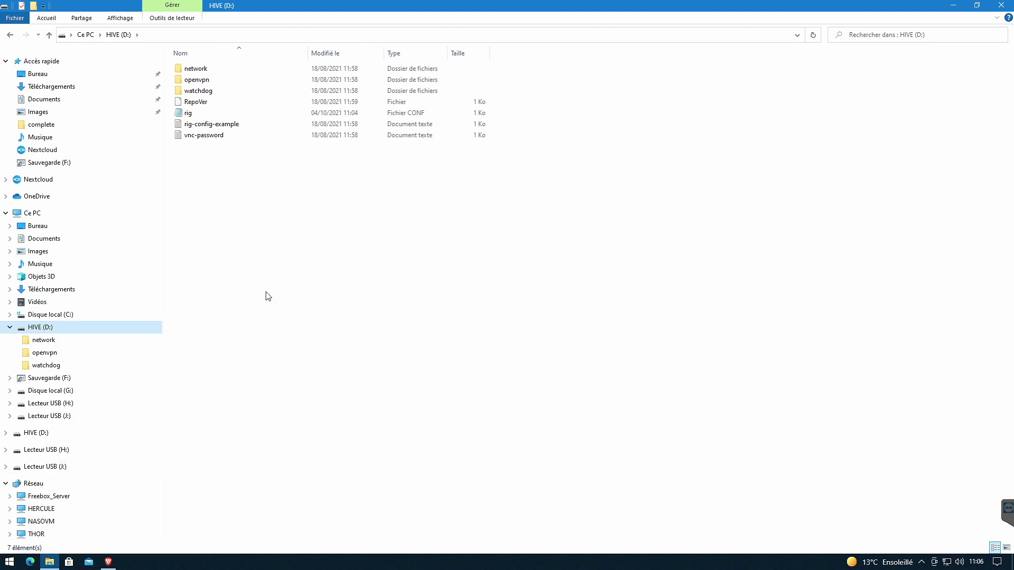
pyautogui.click(1002, 7)
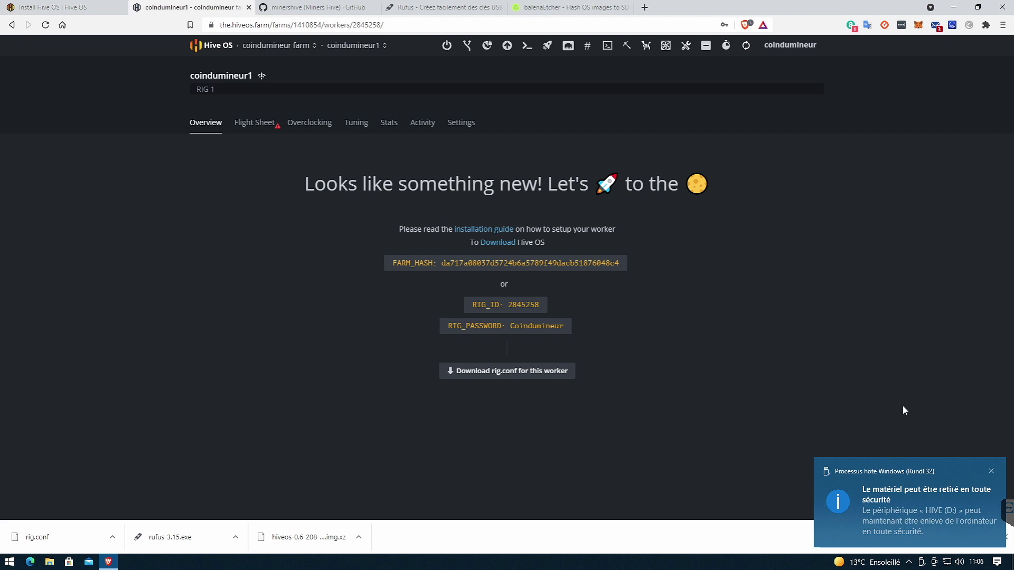
# Step: Dismiss the Windows safe-to-remove notification
pyautogui.click(991, 471)
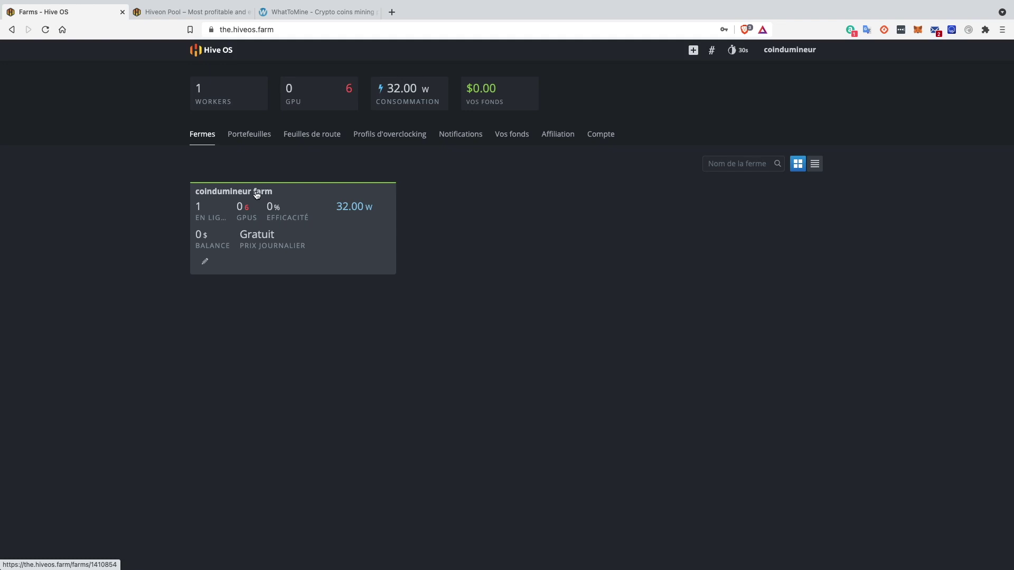
# Step: Open the coindumineur farm, expand its worker row and open the worker's Aperçu page
pyautogui.click(257, 194)
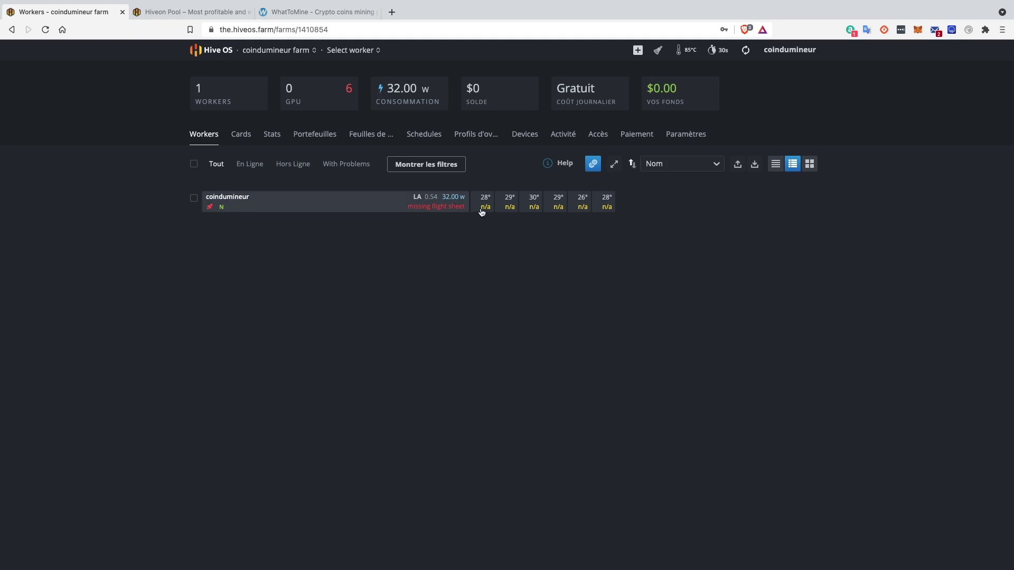
pyautogui.click(342, 205)
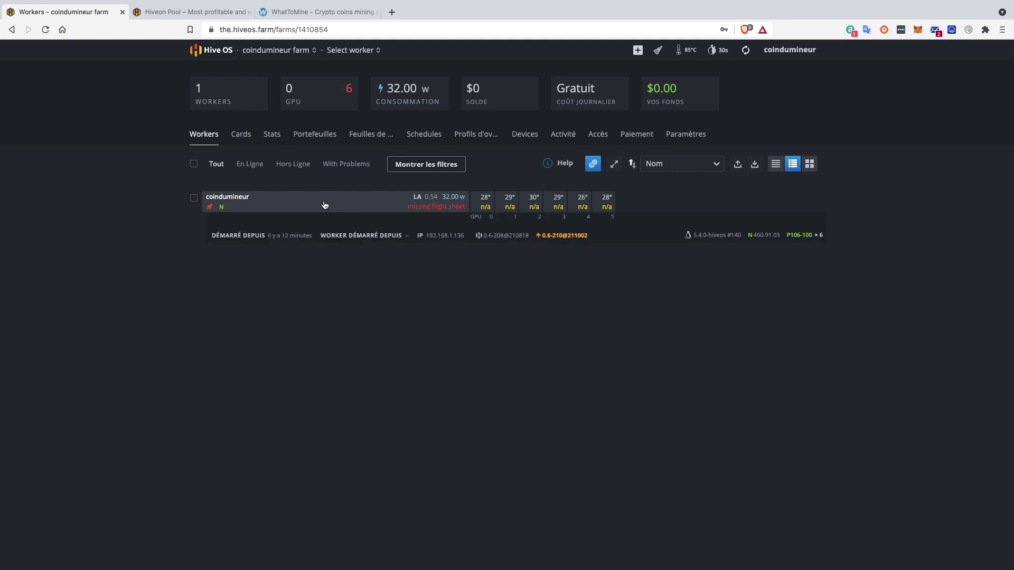
pyautogui.click(251, 204)
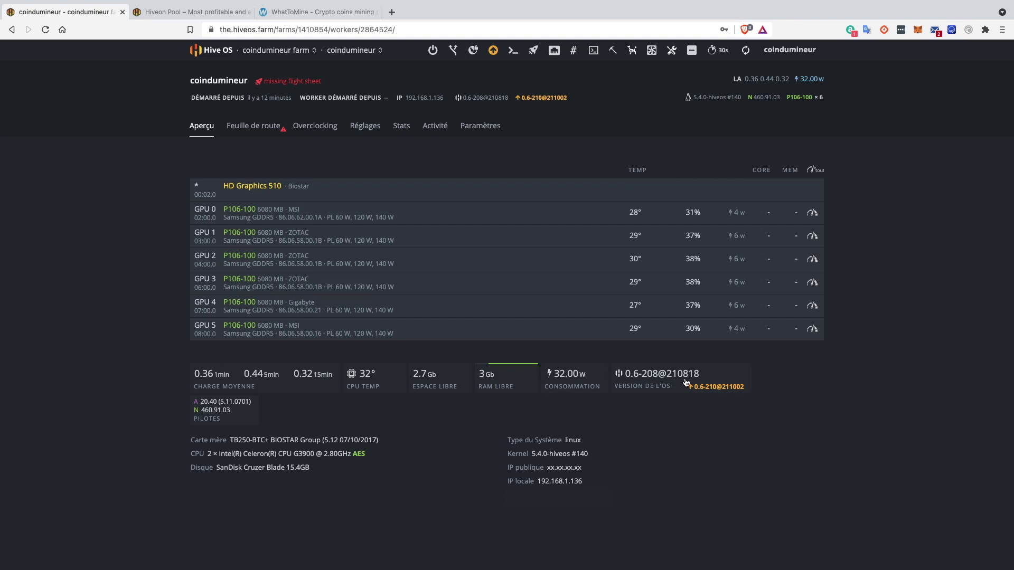
# Step: Launch the 0.6-210@211002 OS upgrade with Force upgrade and Reboot after complete enabled
pyautogui.click(738, 391)
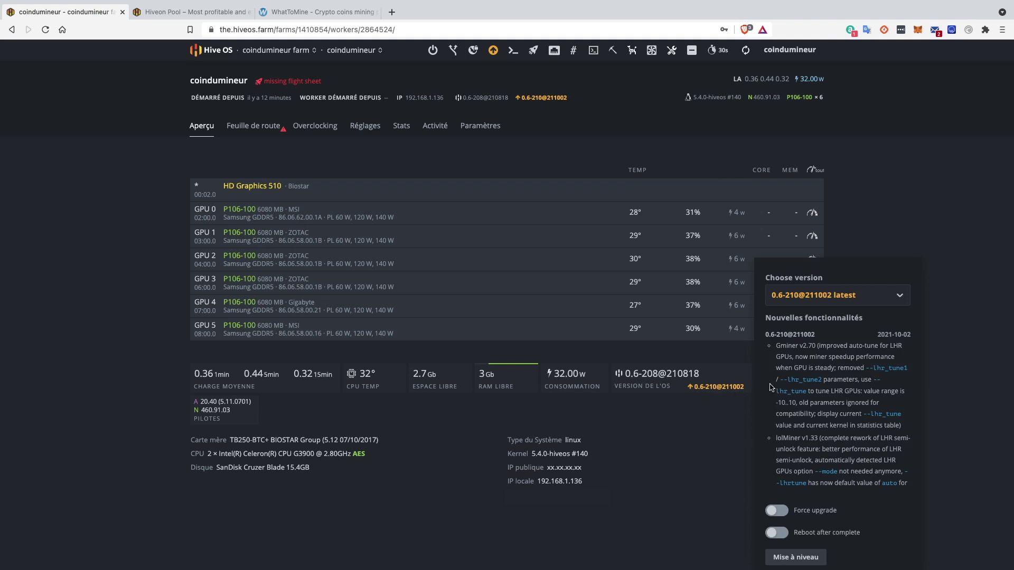
pyautogui.scroll(-3, 803, 427)
pyautogui.scroll(-3, 810, 433)
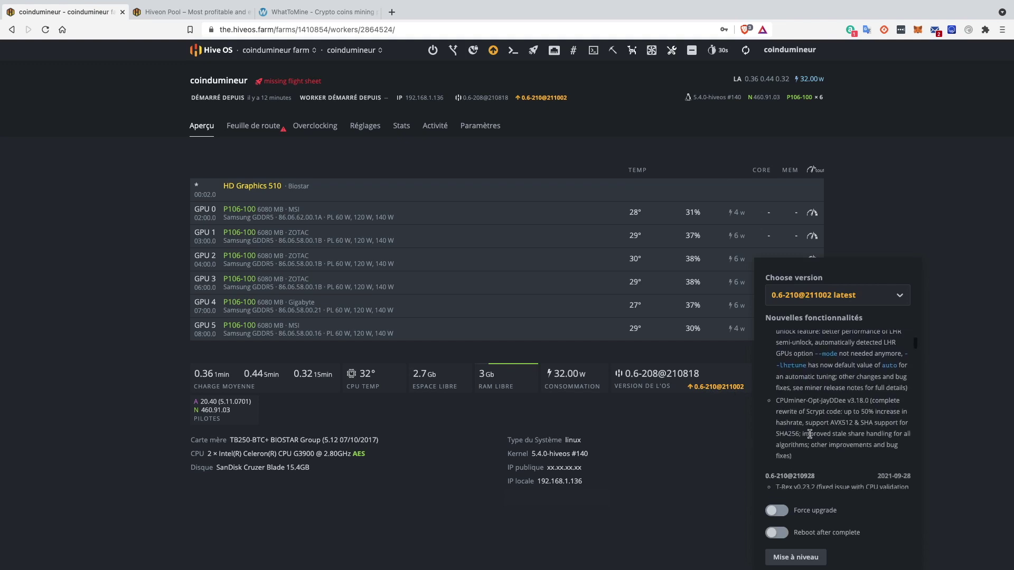
pyautogui.scroll(4, 795, 412)
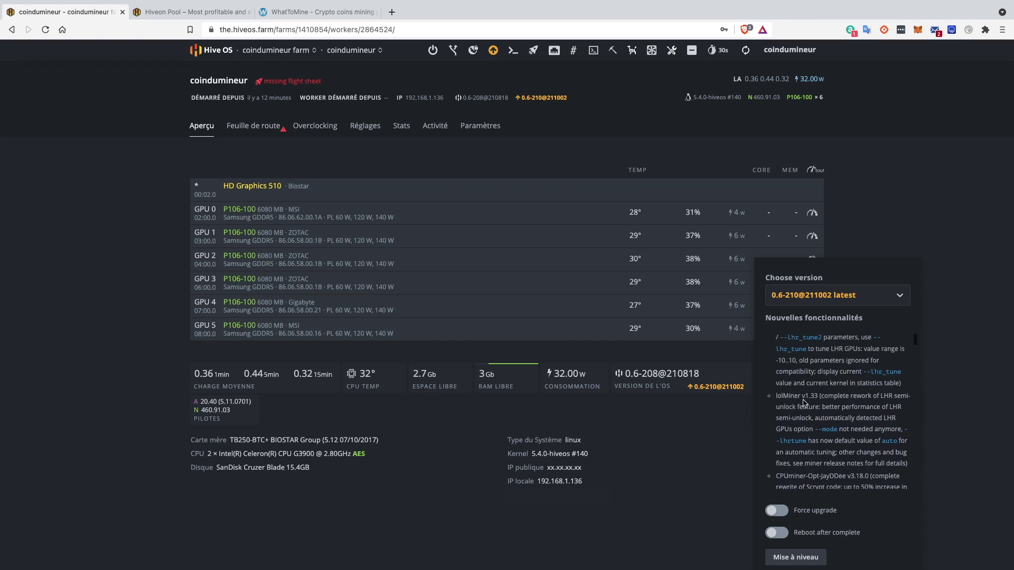
pyautogui.scroll(2, 797, 397)
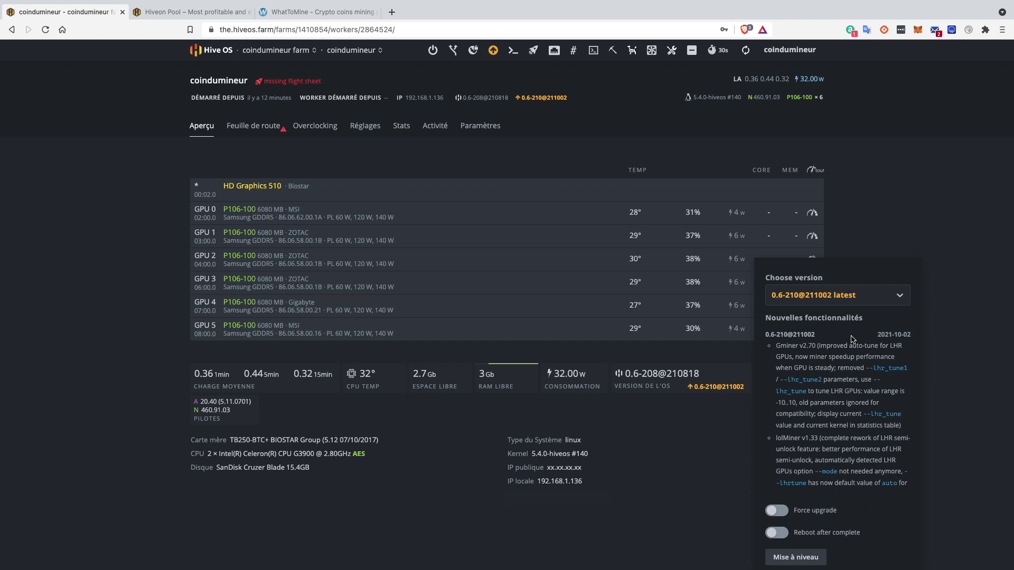
pyautogui.click(777, 511)
pyautogui.click(782, 533)
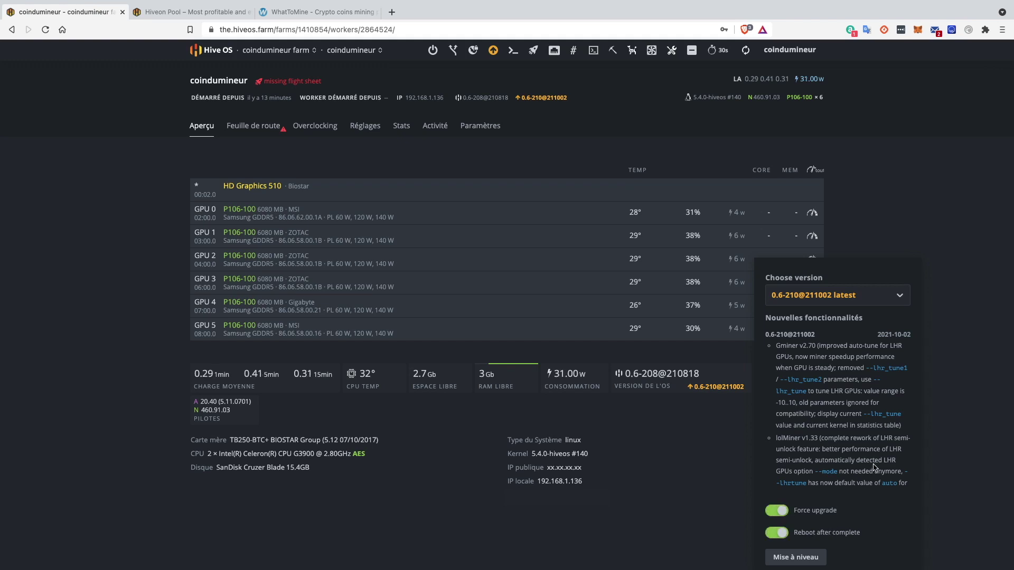
pyautogui.click(795, 558)
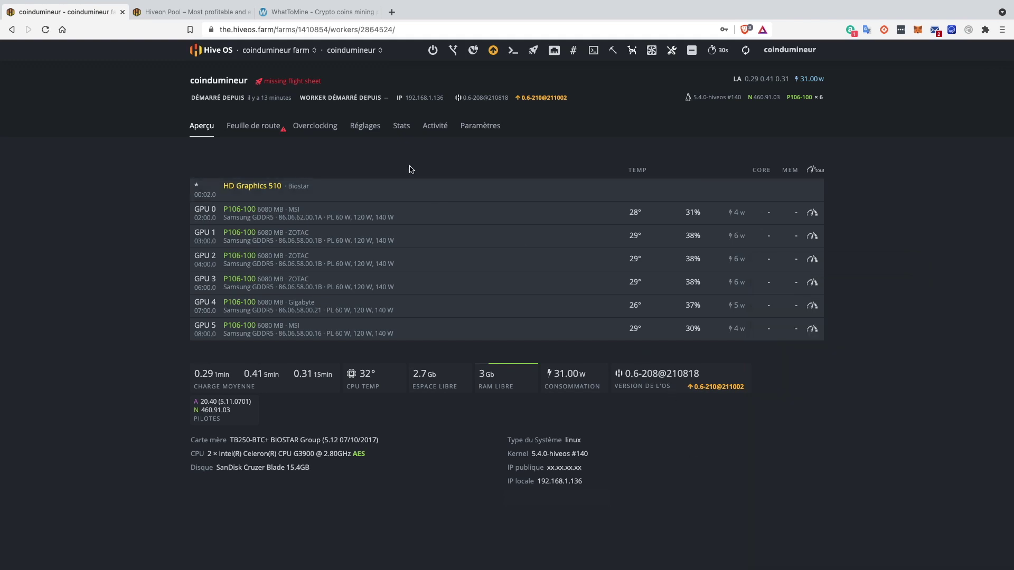
# Step: Review the flight sheet, overclocking and tuning tabs, opening then cancelling the Claymore configuration
pyautogui.click(264, 134)
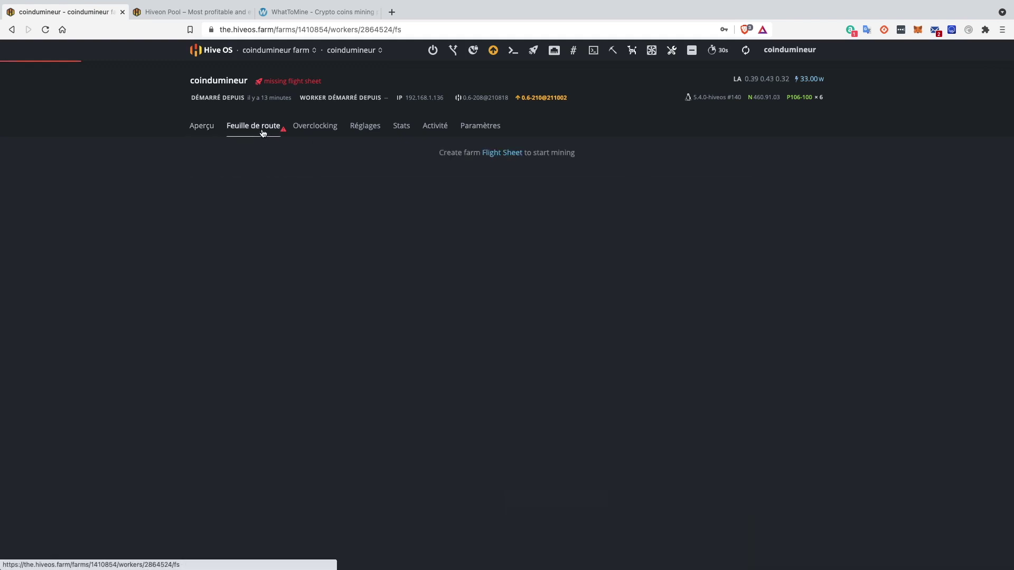
pyautogui.click(337, 129)
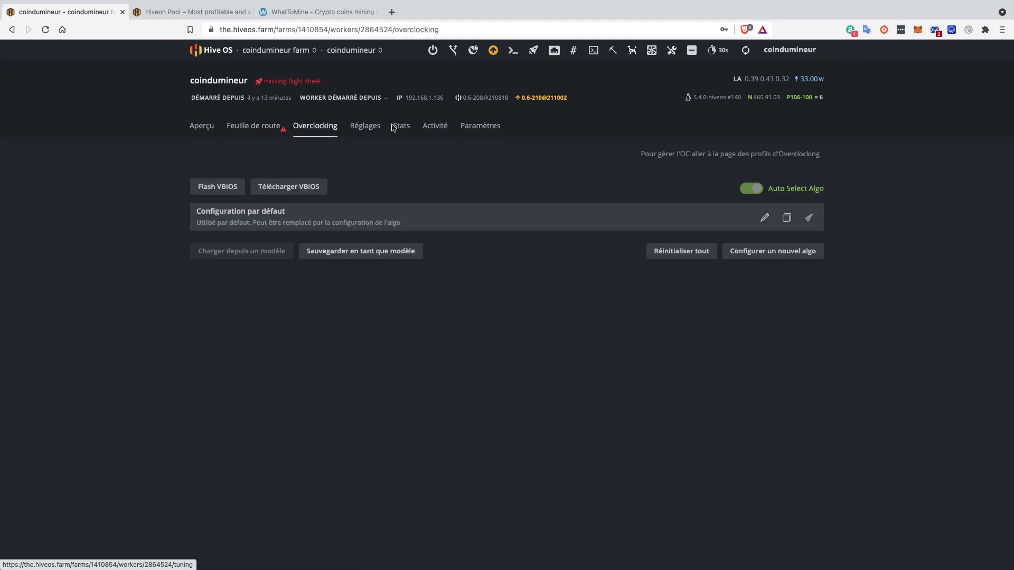
pyautogui.click(362, 131)
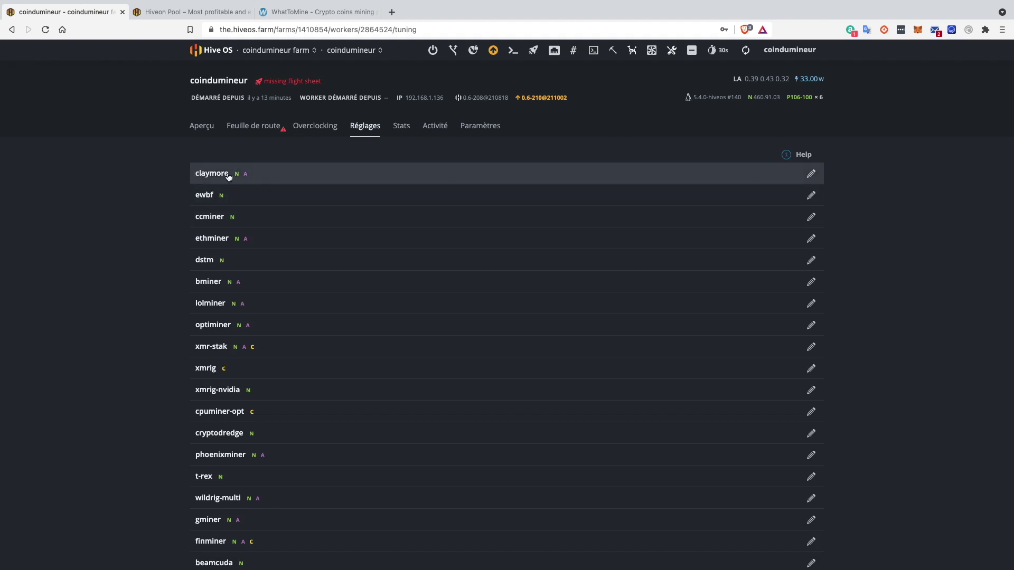
pyautogui.click(810, 174)
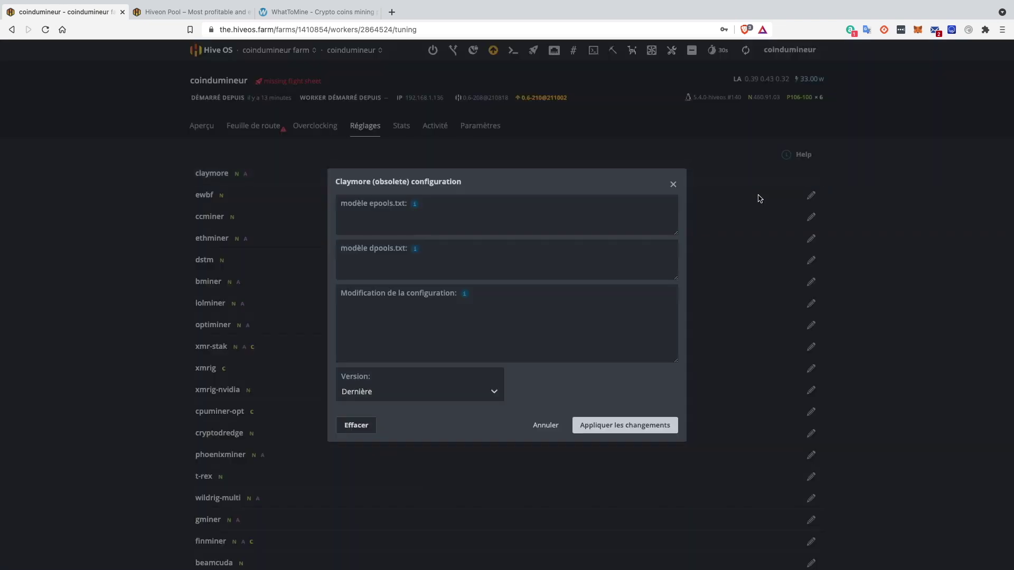
pyautogui.click(371, 326)
pyautogui.click(546, 425)
# Step: Check the worker's stats and activity log, then open its Paramètres page
pyautogui.click(402, 125)
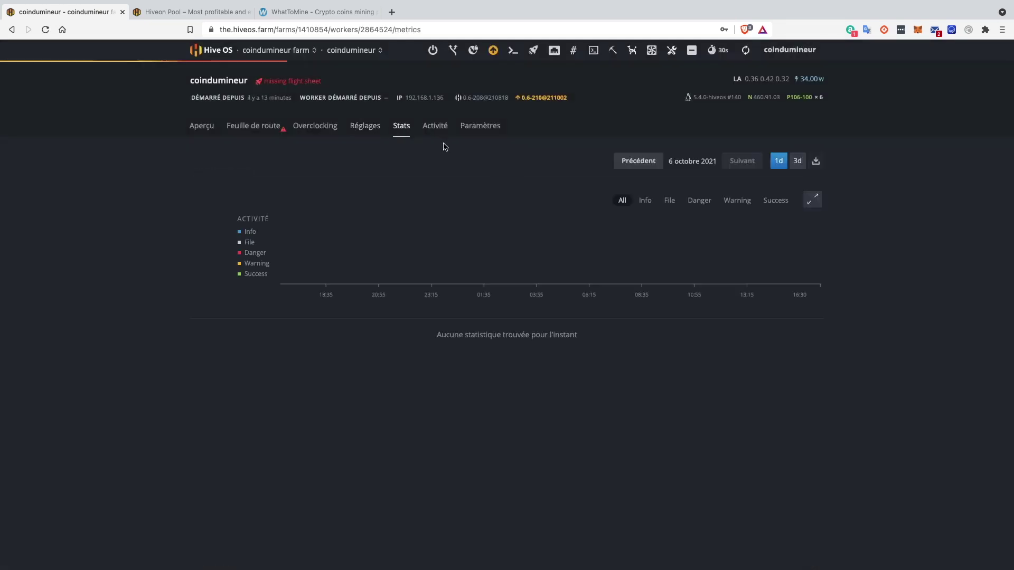
pyautogui.click(442, 130)
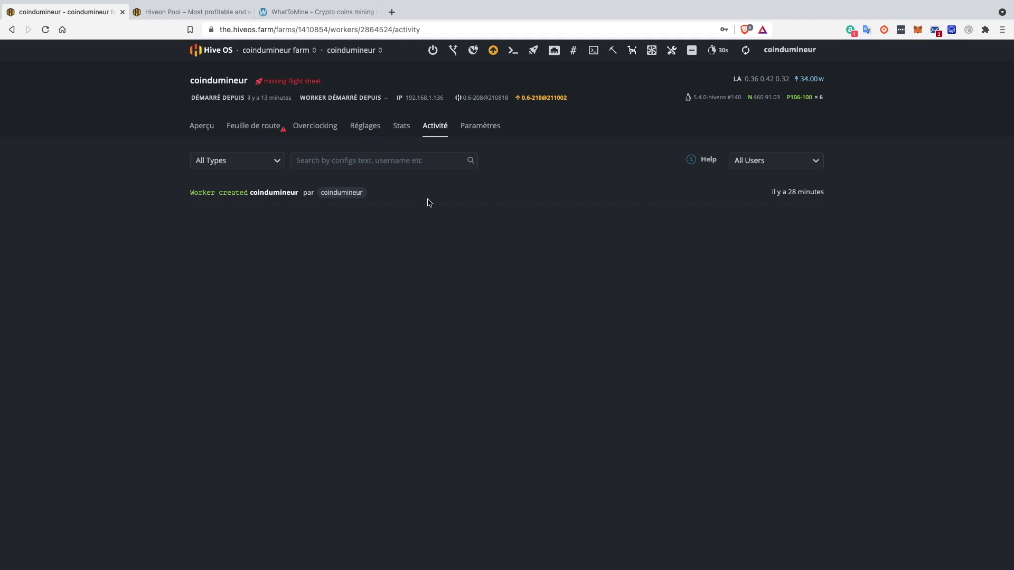
pyautogui.click(483, 135)
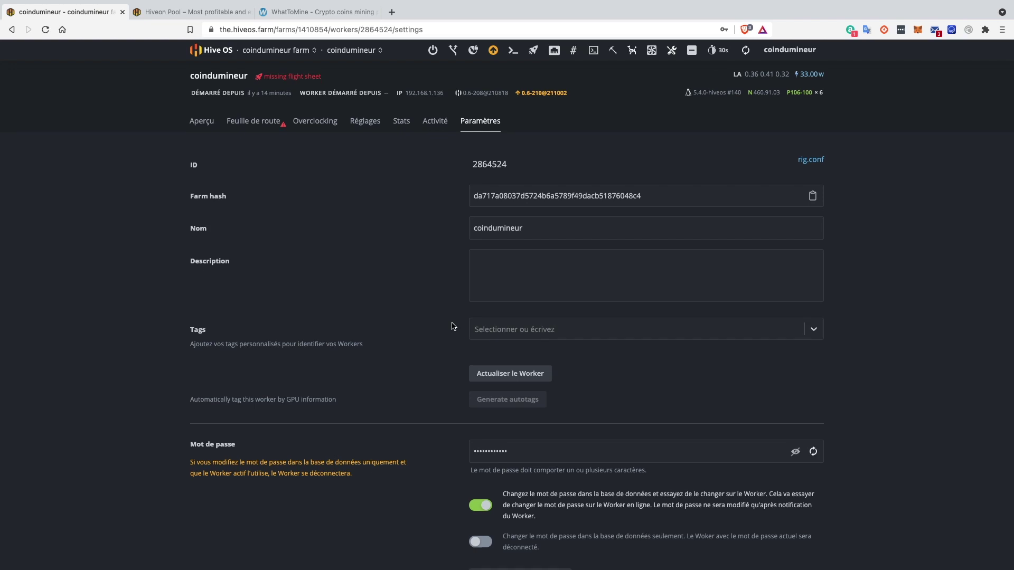
# Step: Add the RIG P106-100 tag to the worker and save it with Actualiser le Worker
pyautogui.scroll(-2, 453, 326)
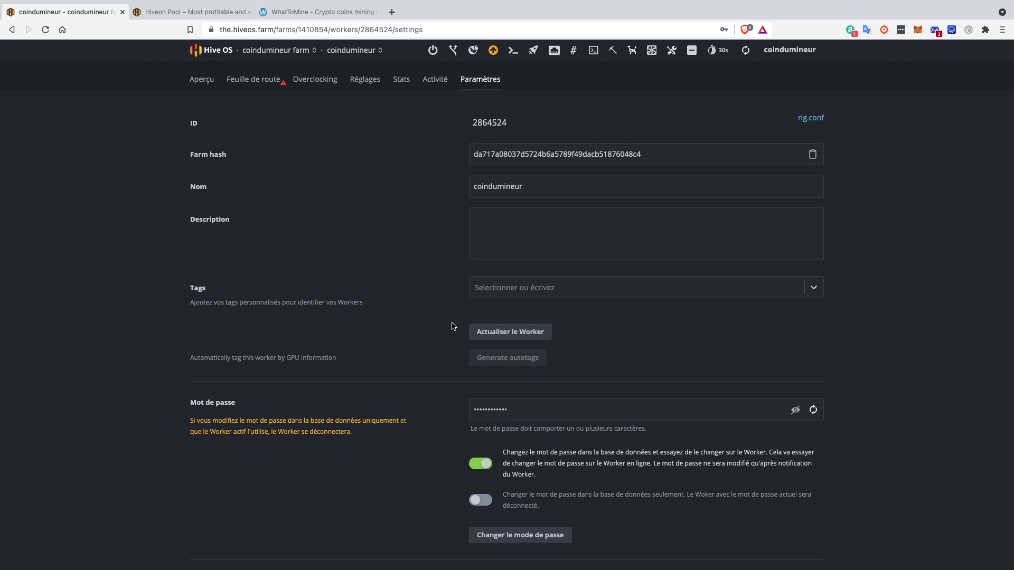
pyautogui.click(488, 294)
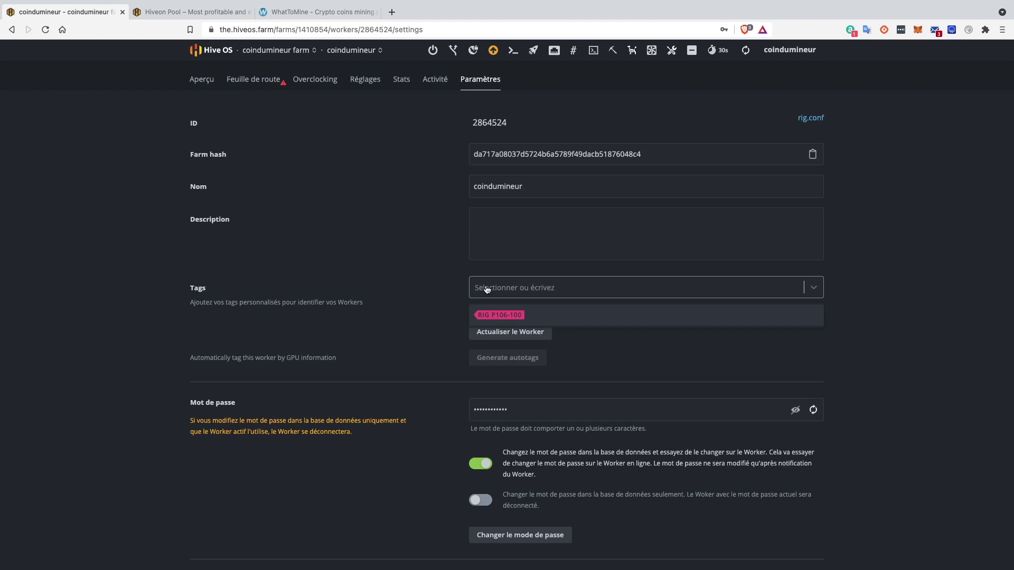
pyautogui.click(495, 318)
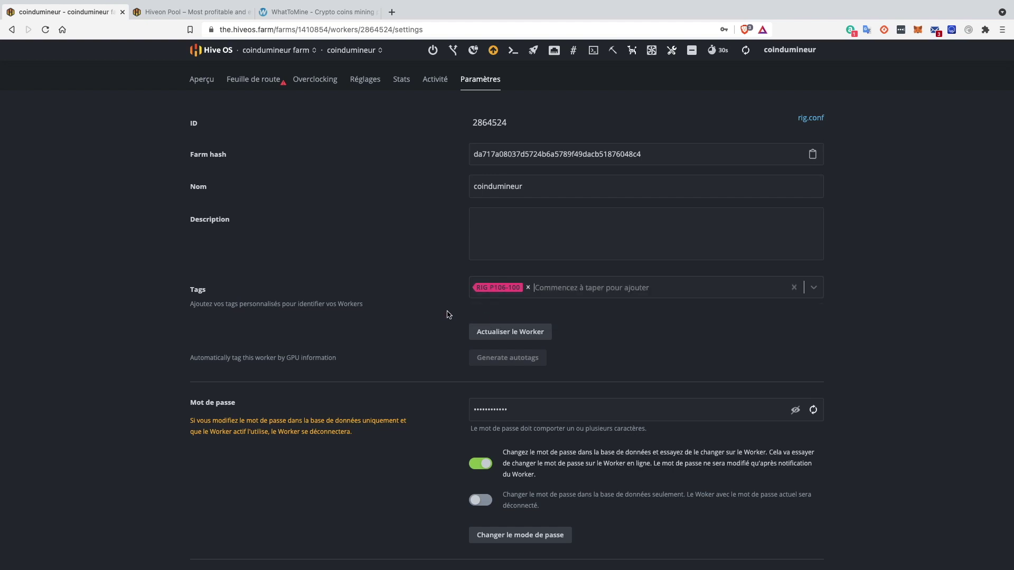
pyautogui.click(479, 330)
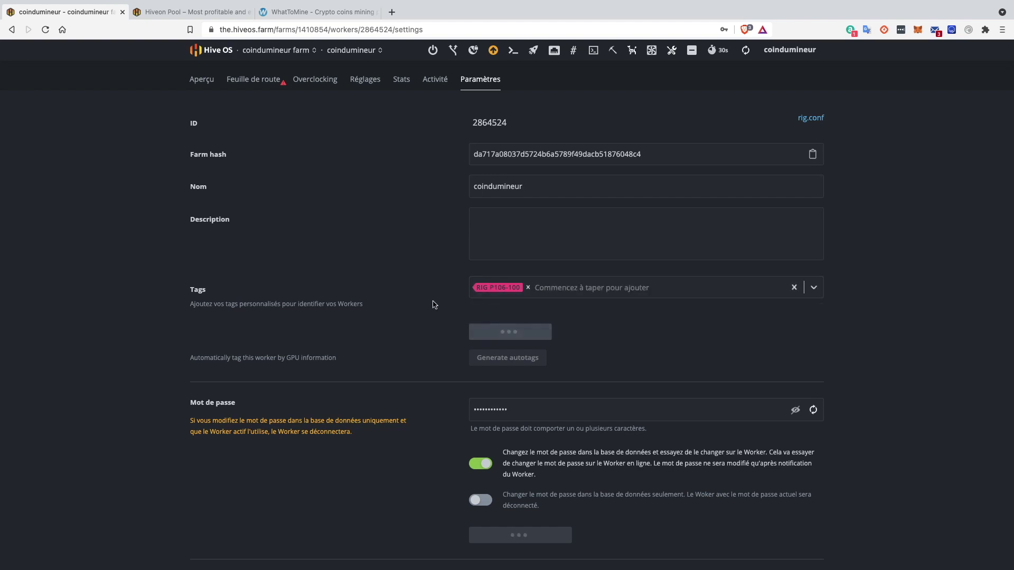
# Step: Go back to the worker's Aperçu page showing its six P106-100 GPUs
pyautogui.scroll(-8, 457, 192)
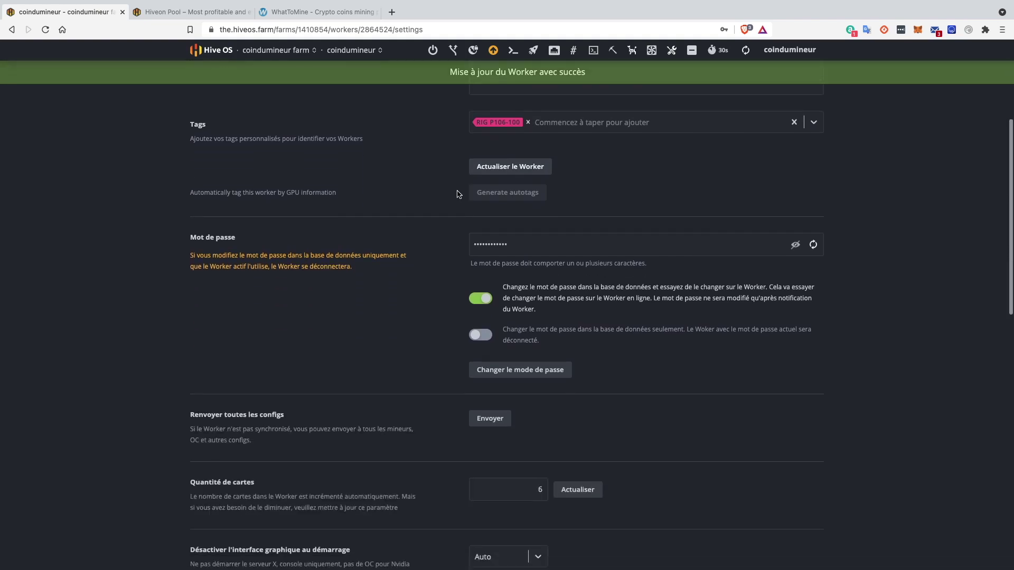
pyautogui.scroll(-8, 458, 194)
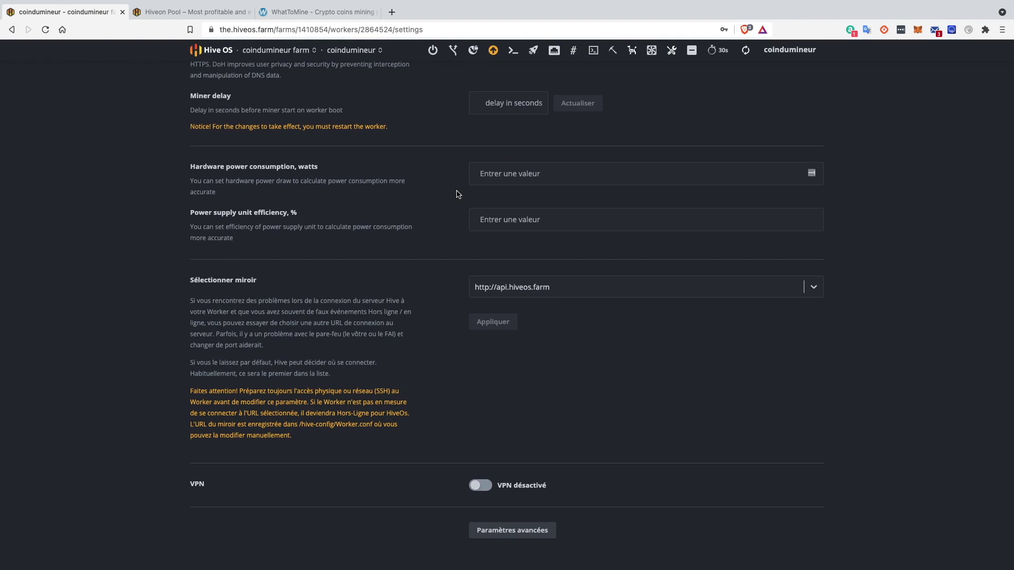
pyautogui.scroll(20, 457, 194)
pyautogui.scroll(-1, 456, 192)
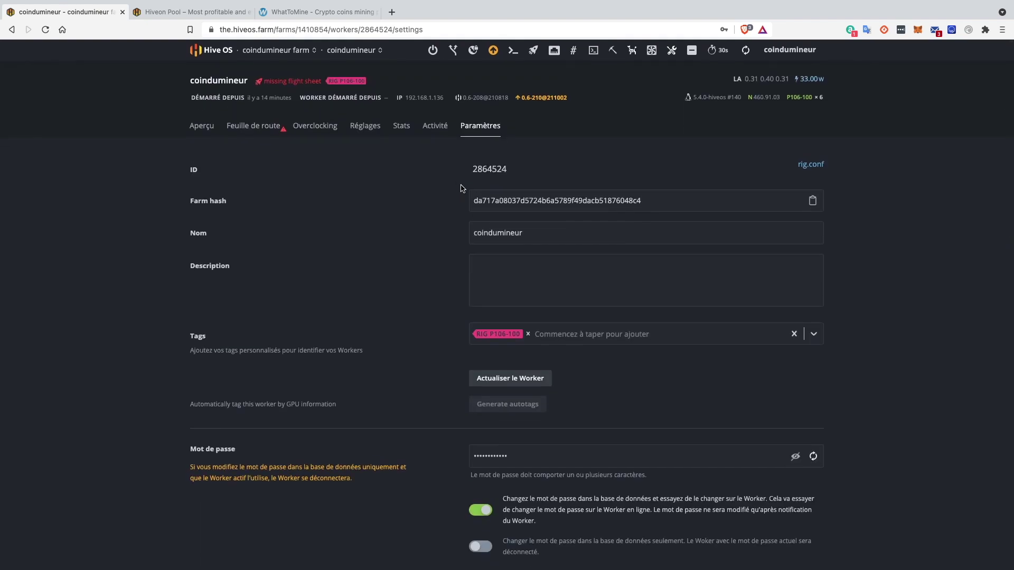
pyautogui.click(798, 50)
pyautogui.click(195, 126)
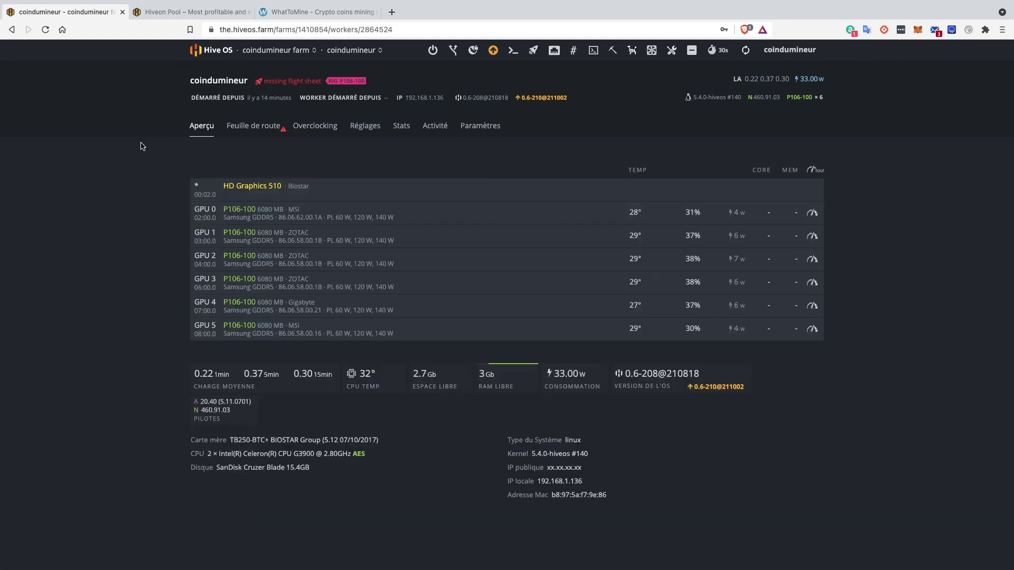